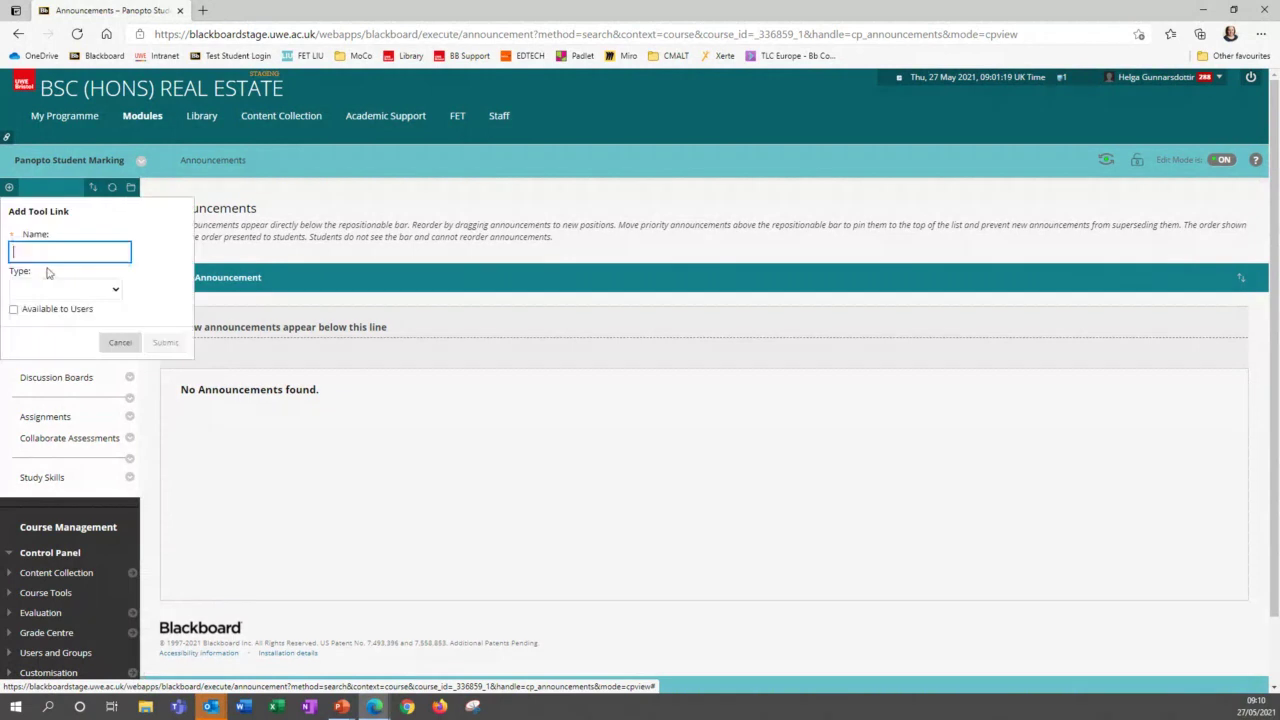
click(140, 290)
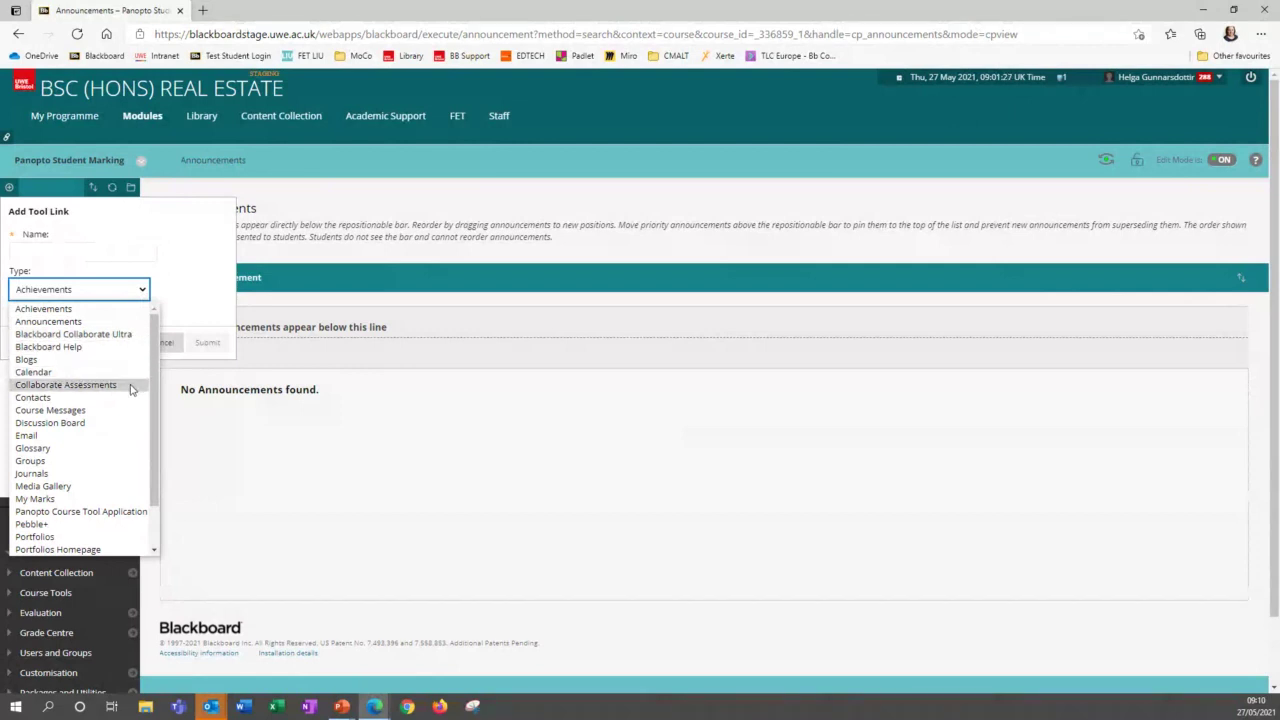
click(166, 236)
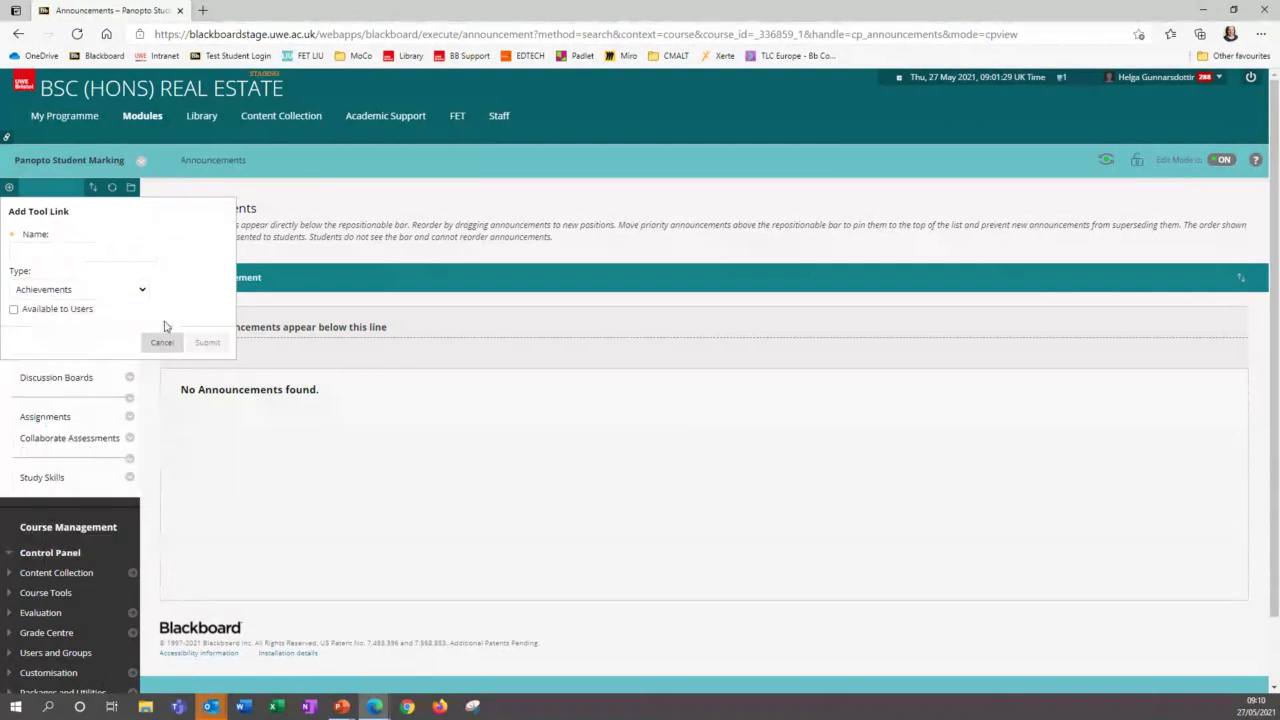
click(157, 343)
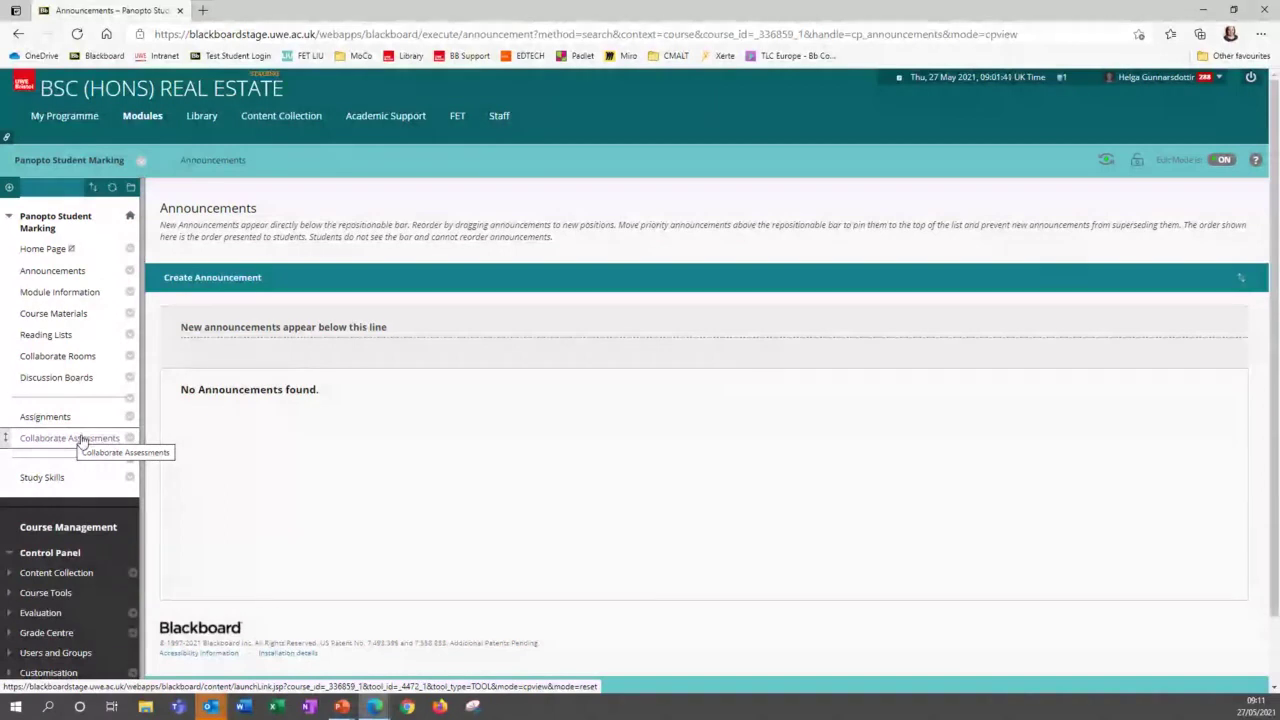
Expand Course Tools in the course's control panel and look through the available tools for Collaborate Assessments
click(45, 596)
scroll(86, 590, down, 2)
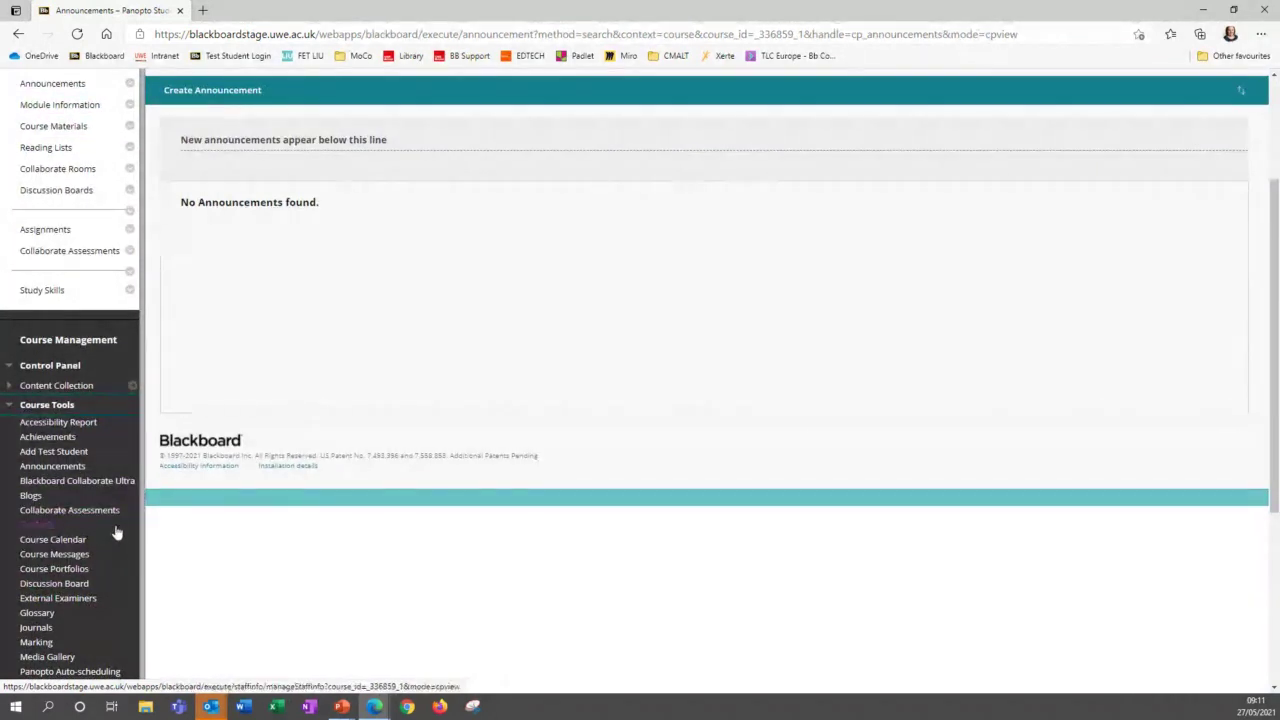
scroll(181, 507, up, 4)
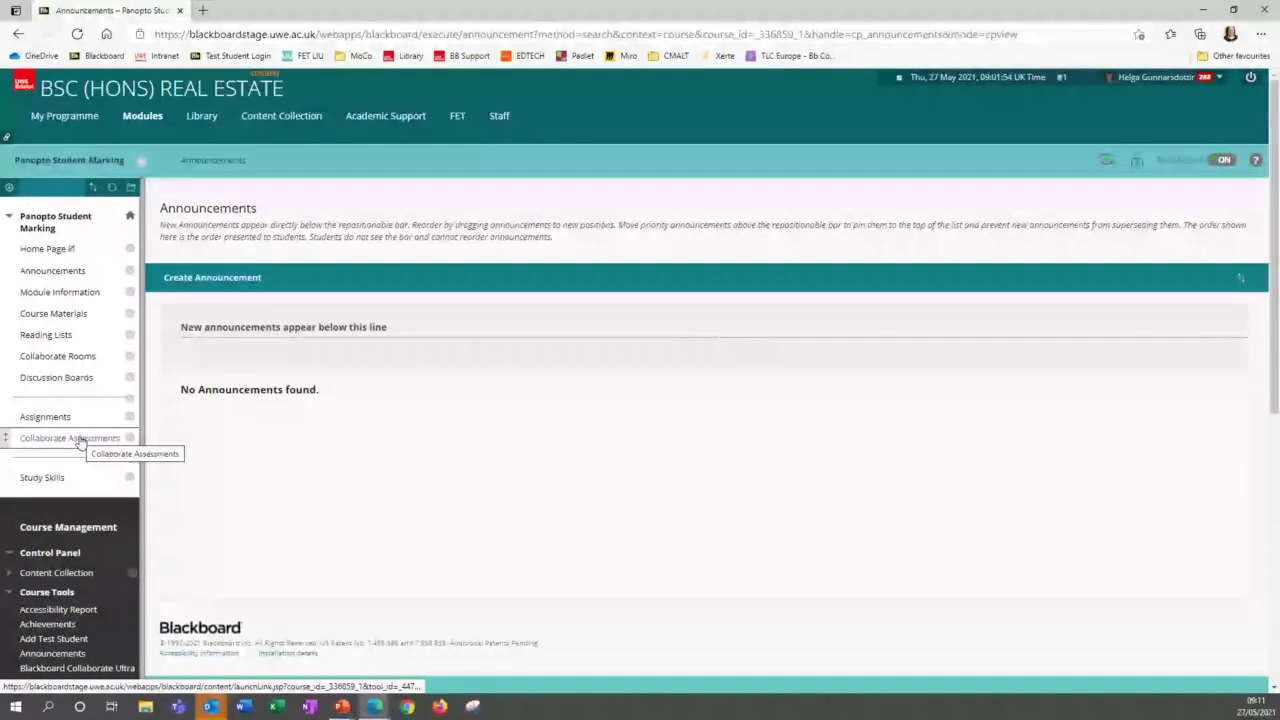
Open Collaborate Assessments and start creating a session for only the preview user from the student list
click(81, 443)
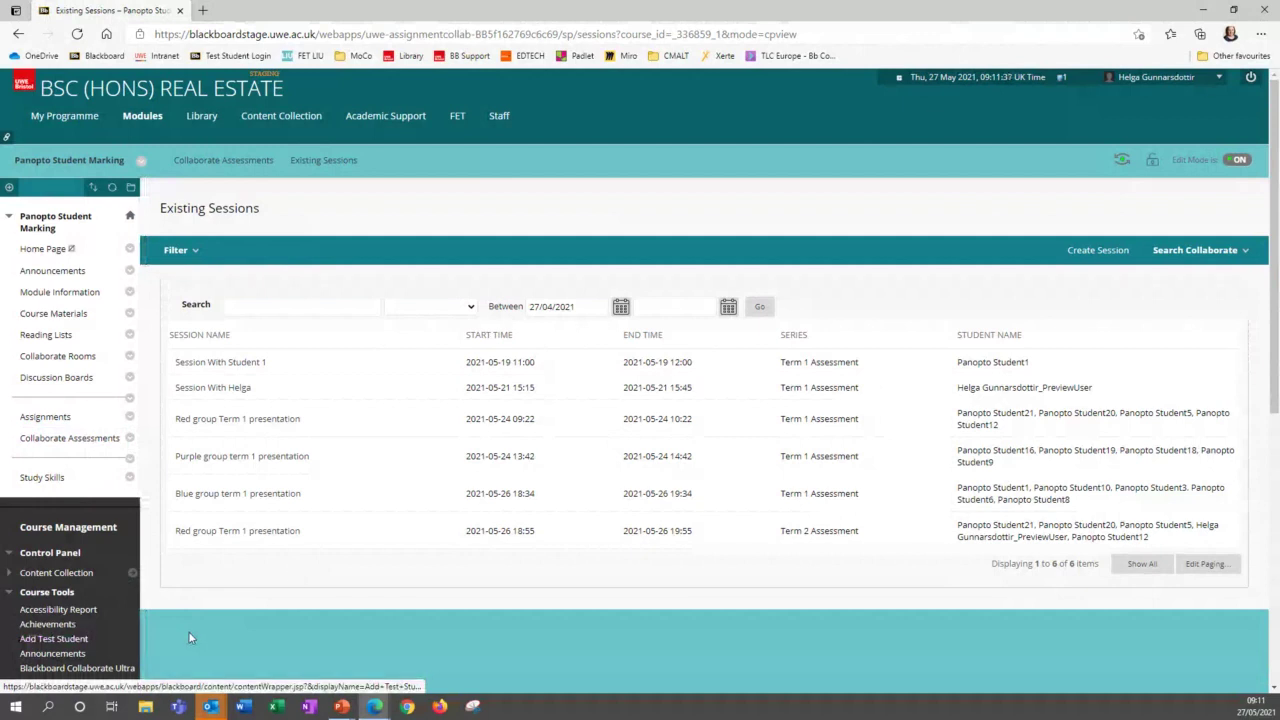
click(1097, 251)
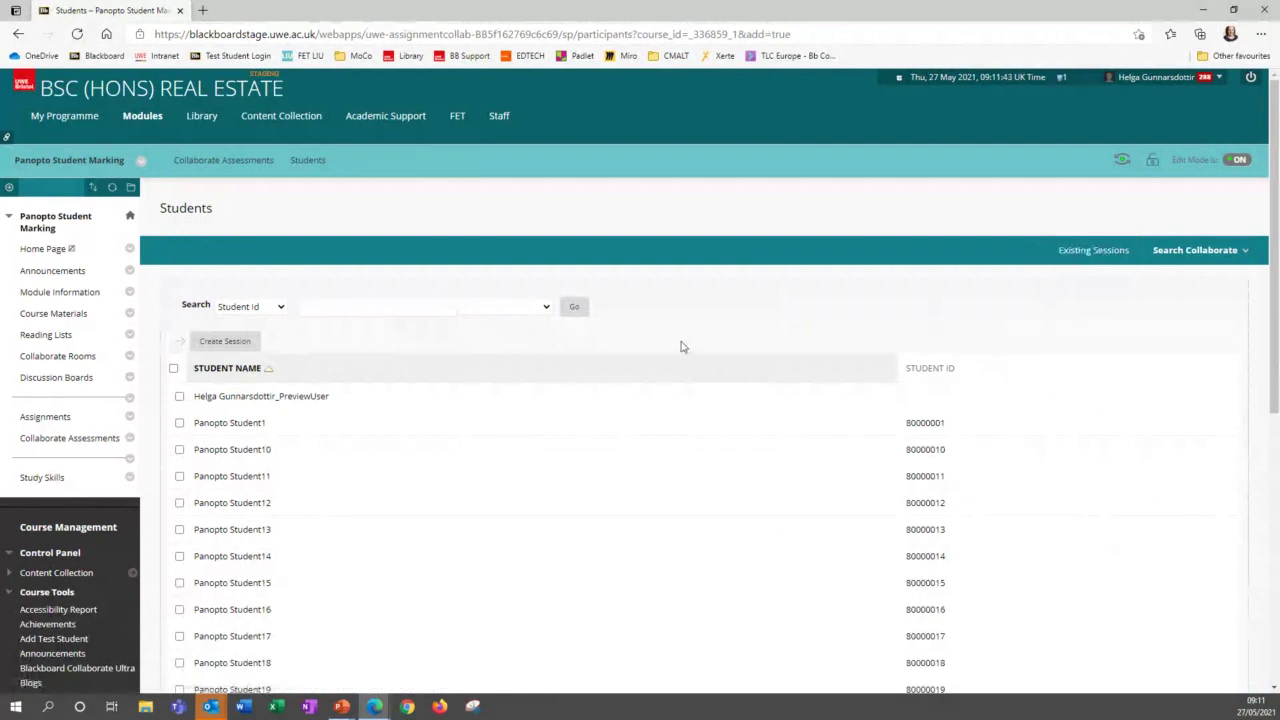
scroll(380, 420, down, 2)
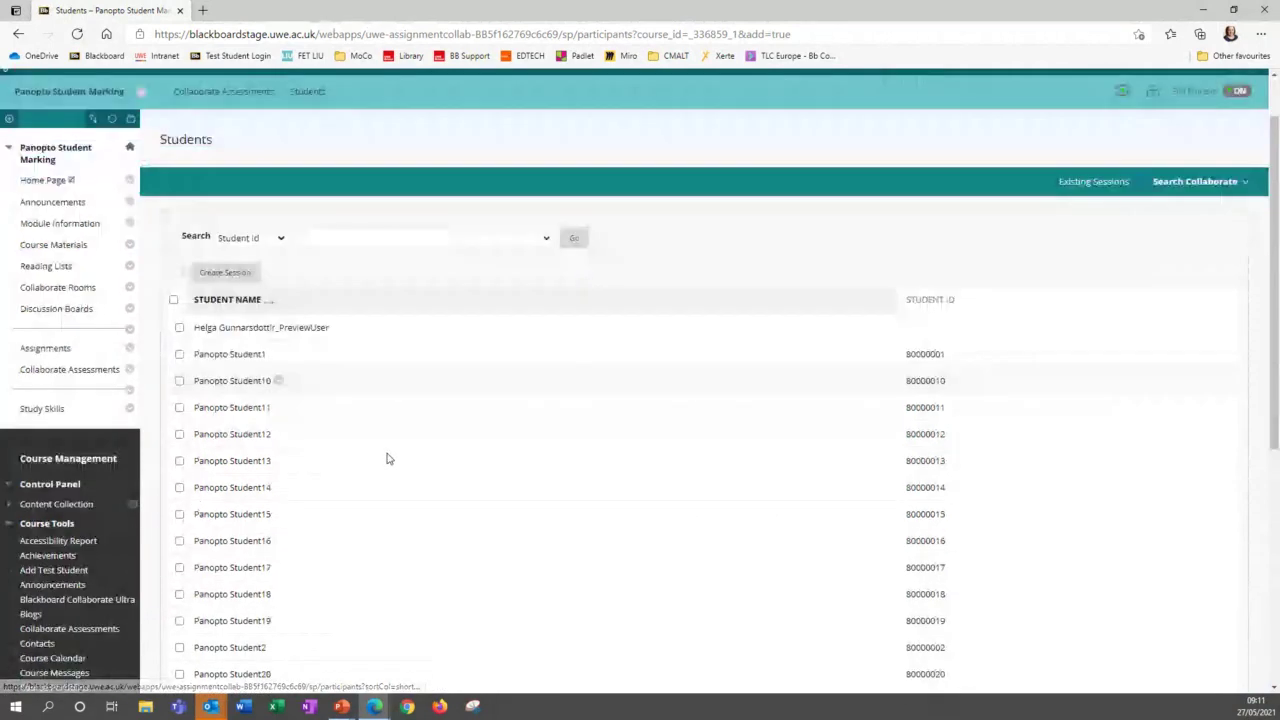
scroll(388, 458, up, 2)
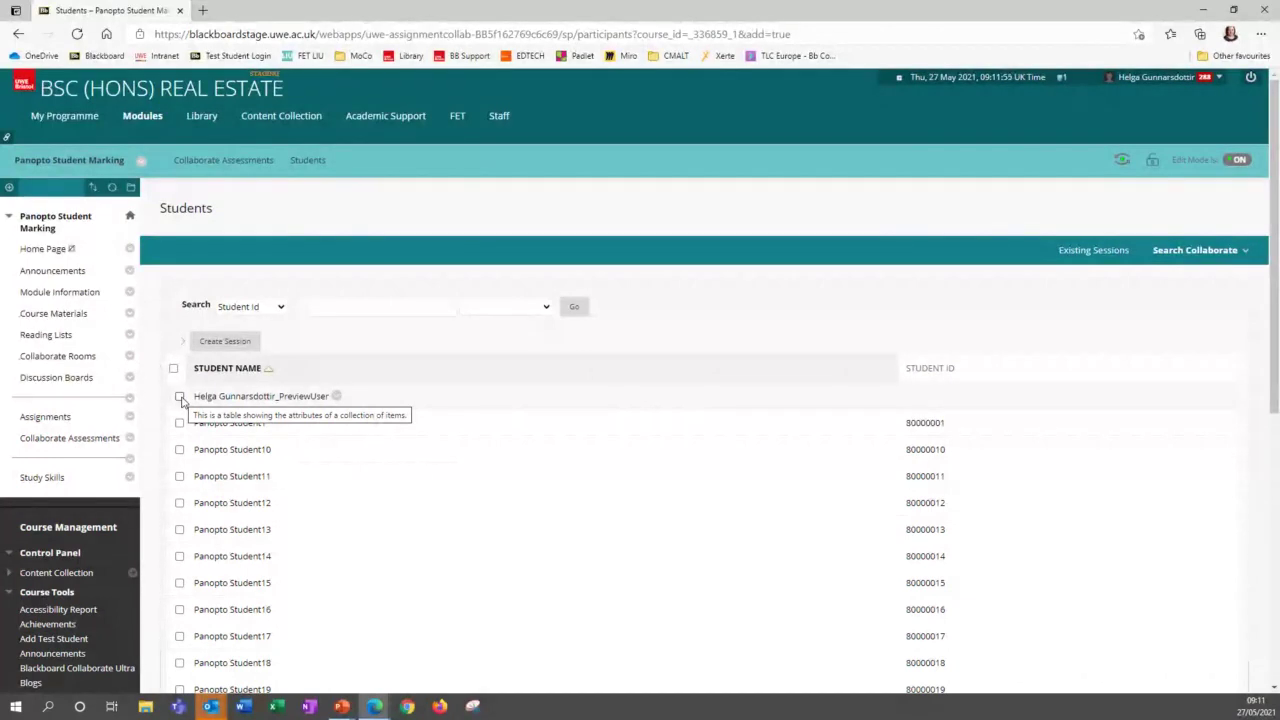
click(180, 397)
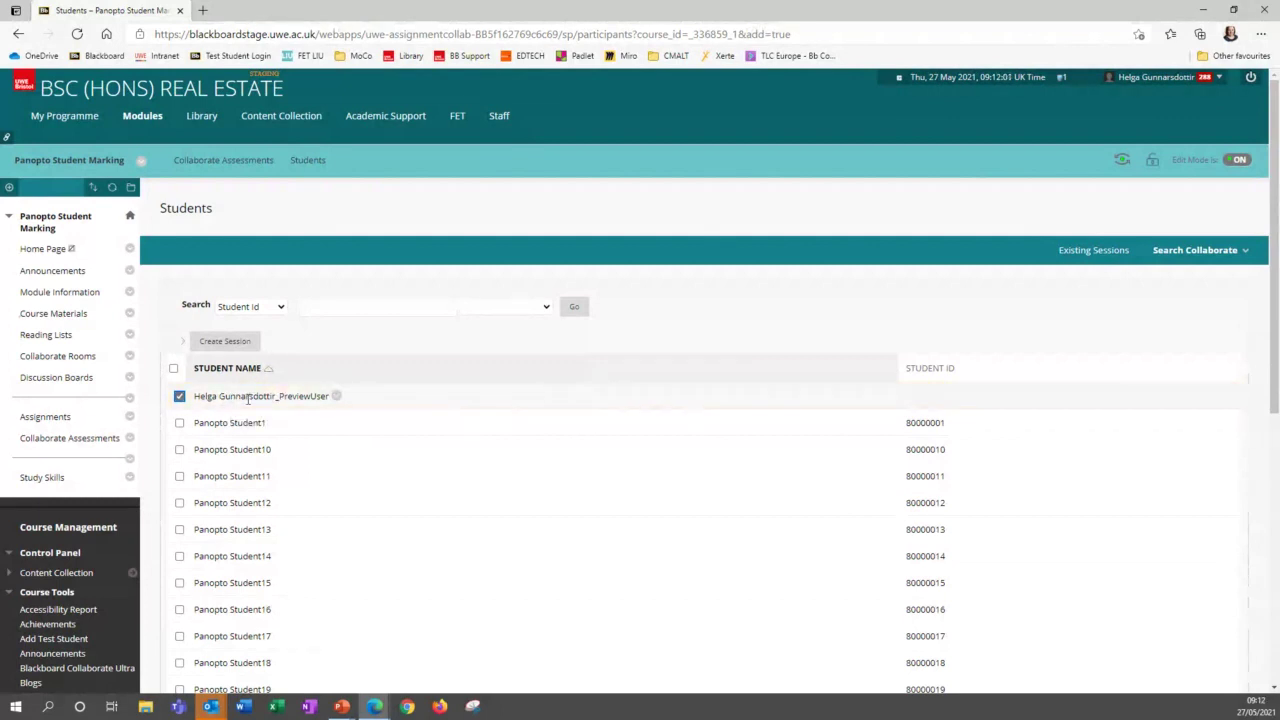
click(247, 344)
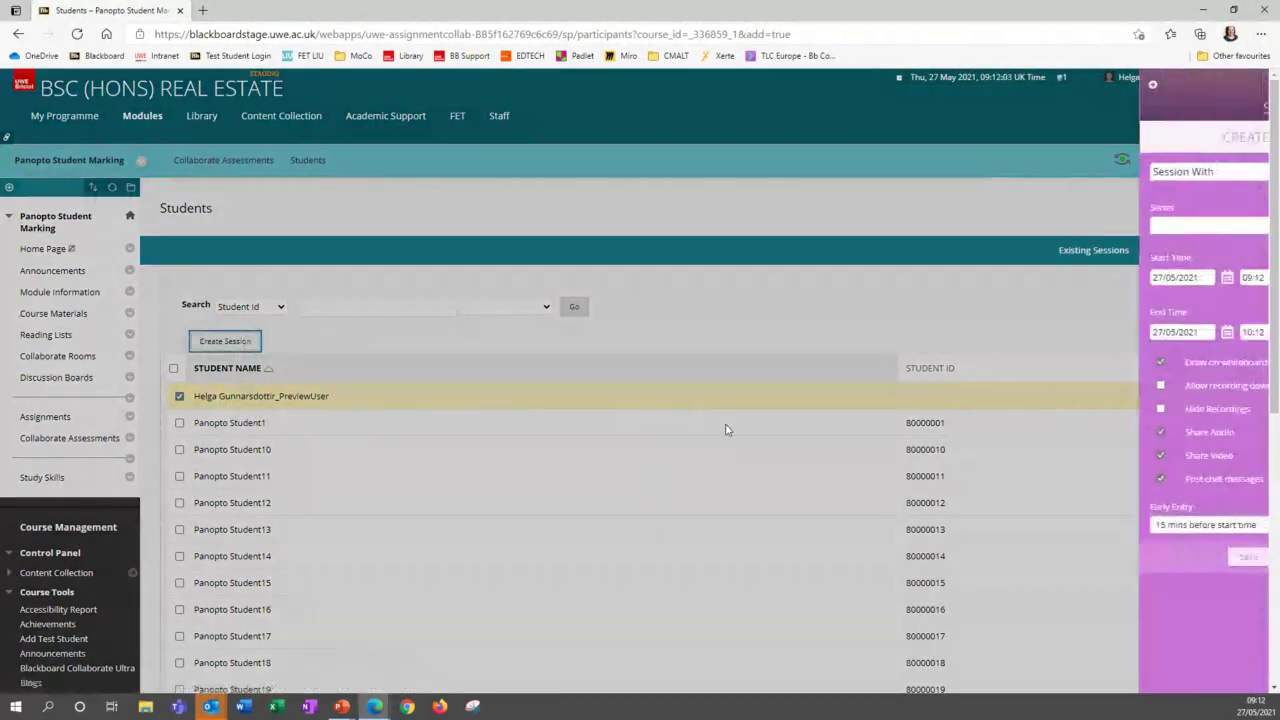
Complete the session title with the student's first name, enable Hide Recordings without assigning a series, and save the session
click(1192, 168)
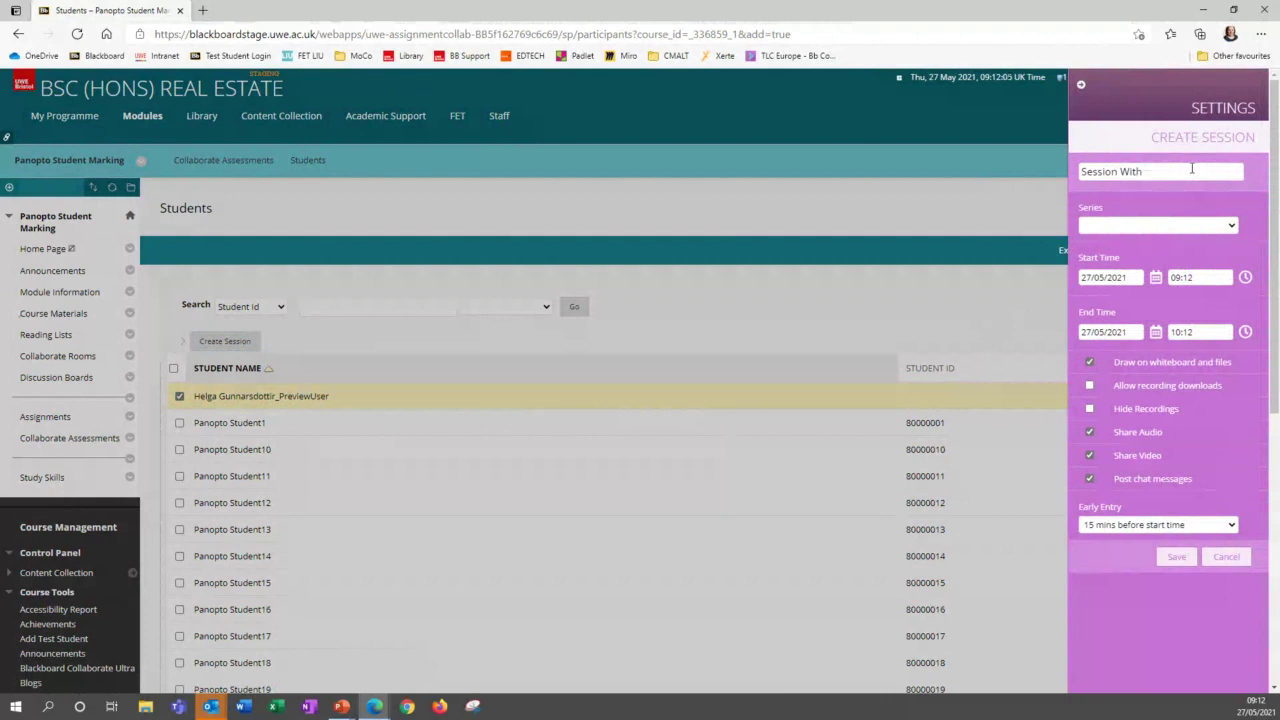
text(Helga)
click(1235, 228)
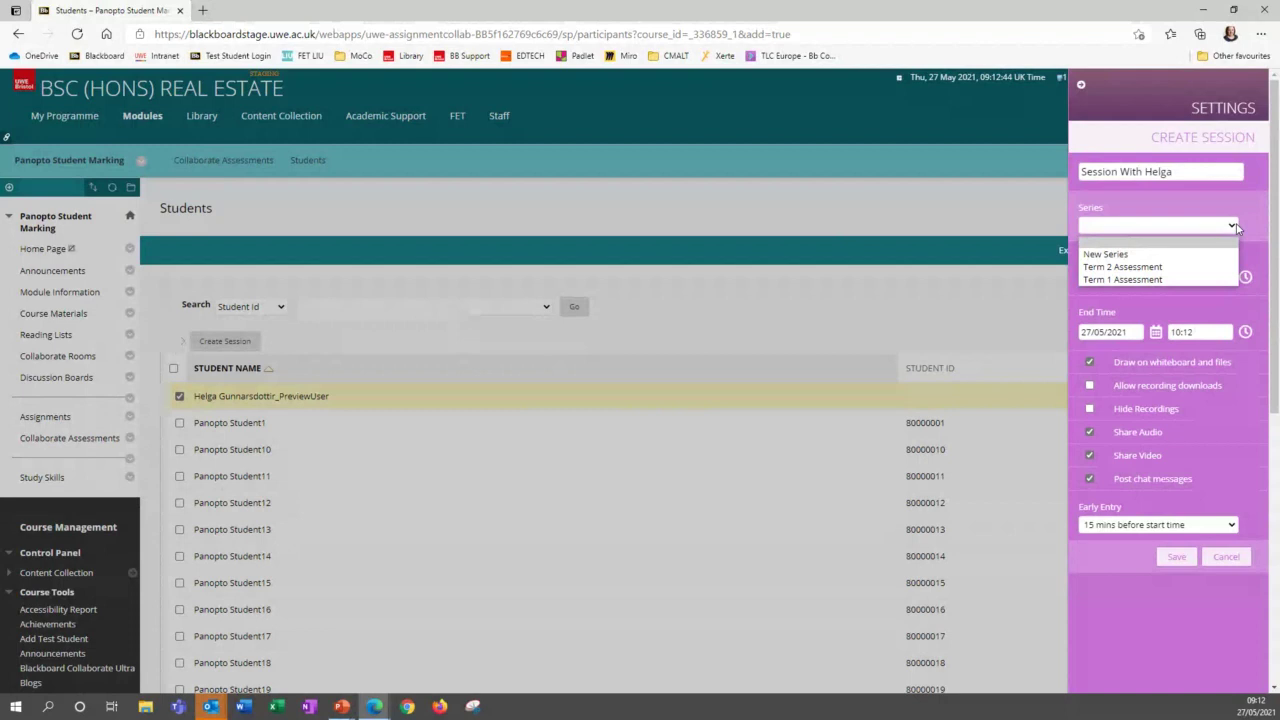
click(1236, 226)
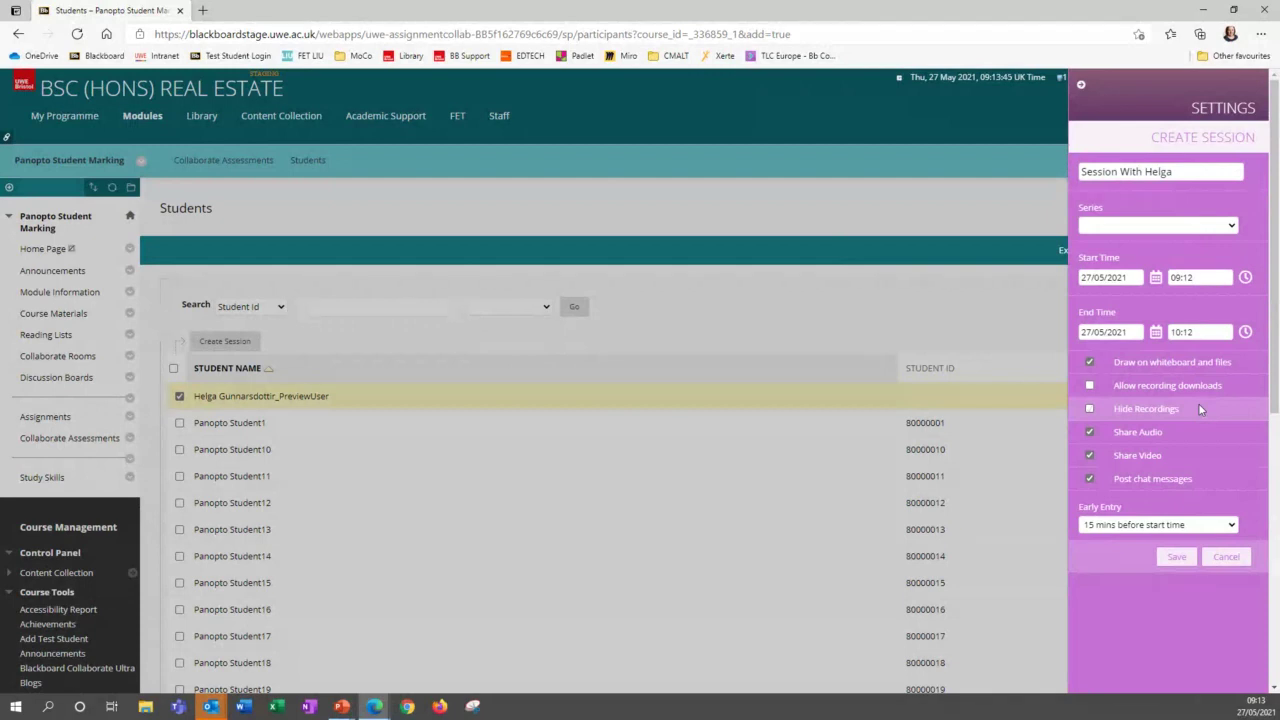
click(1200, 408)
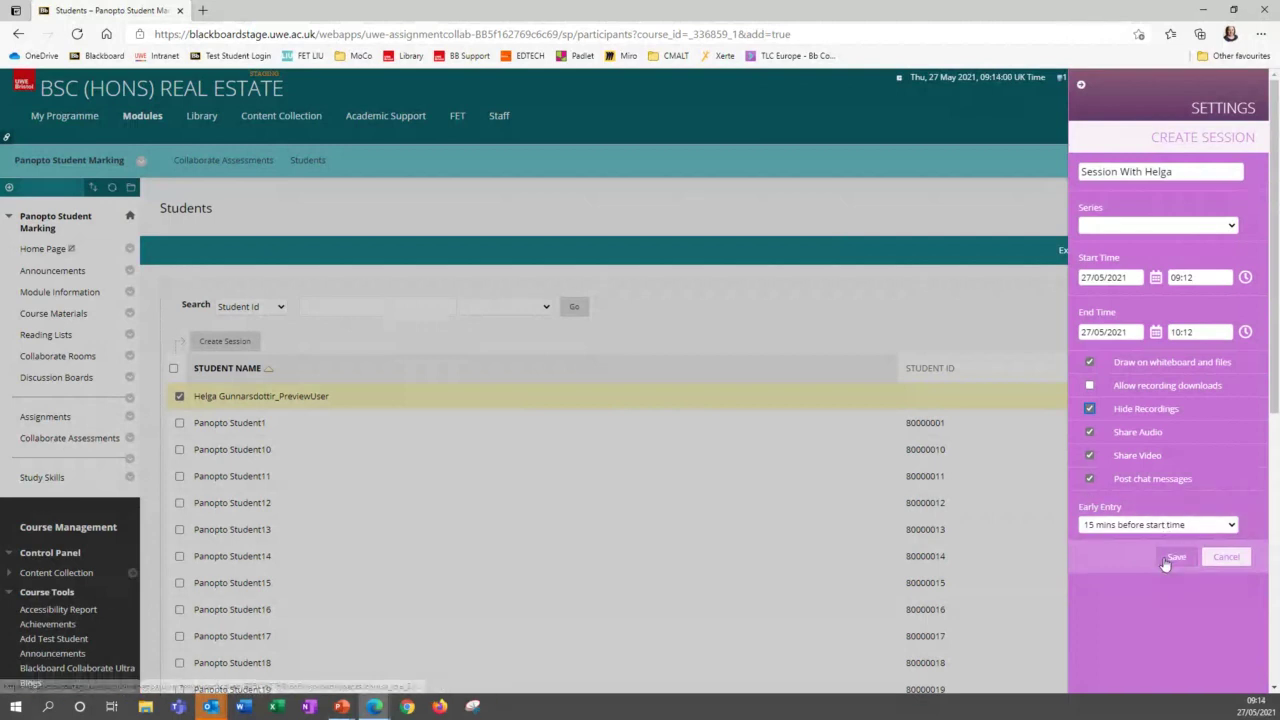
click(1165, 560)
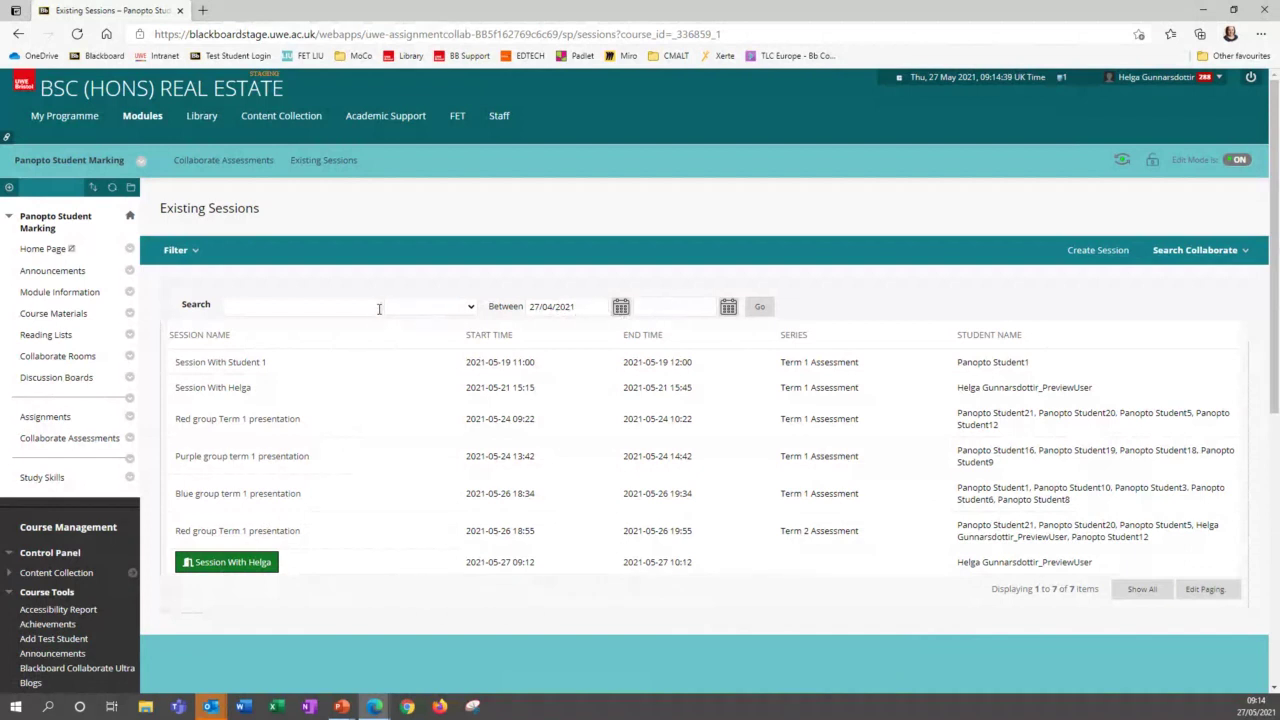
click(265, 565)
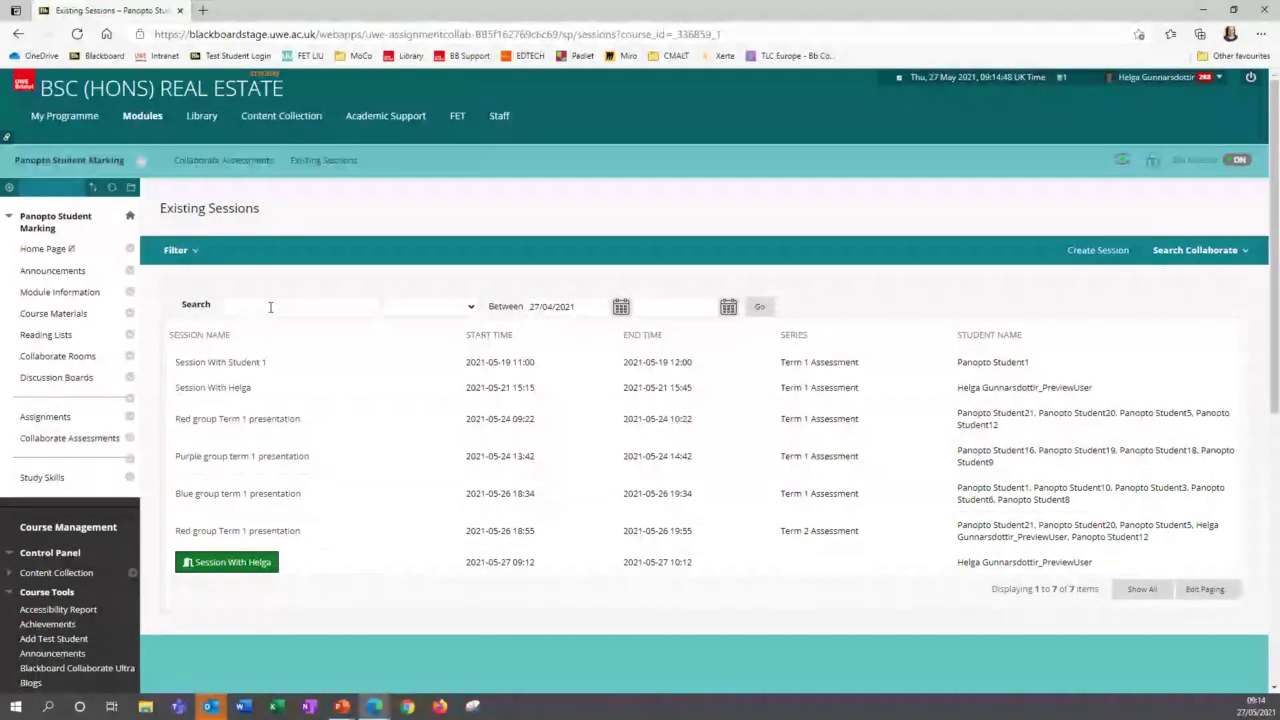
Start another session and filter the student list by Group Name "purple"
click(1098, 250)
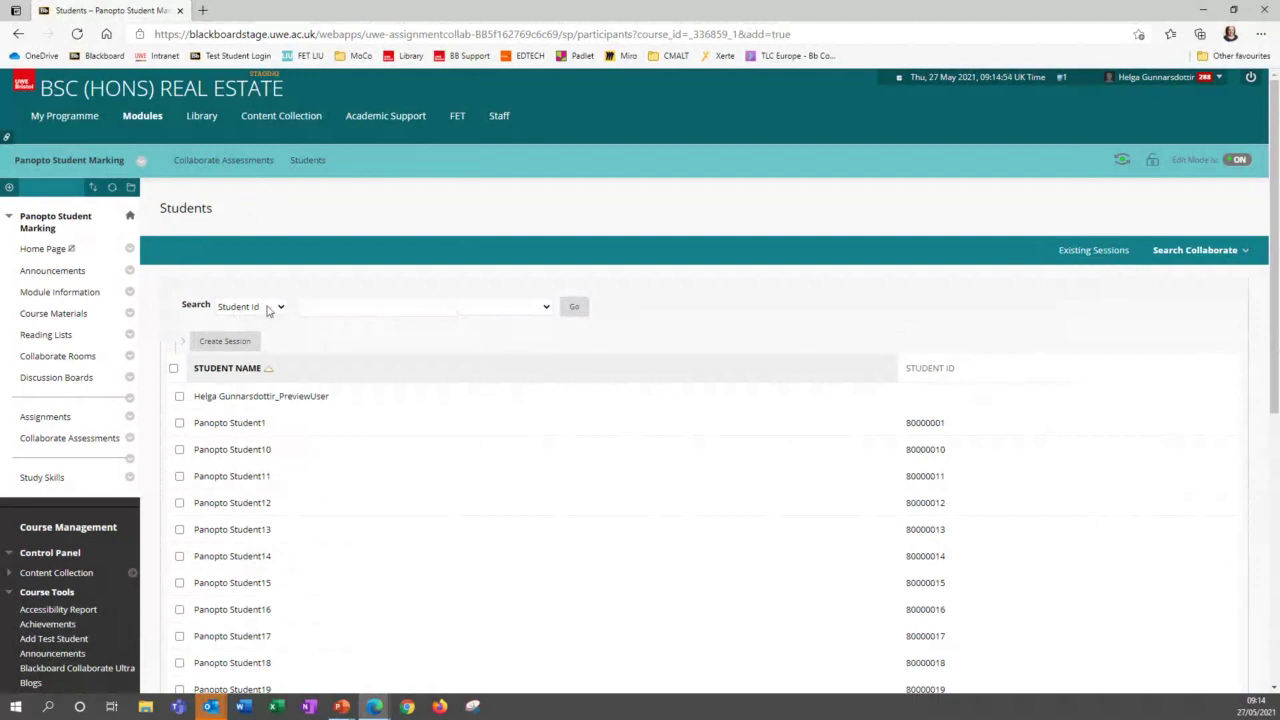
click(267, 307)
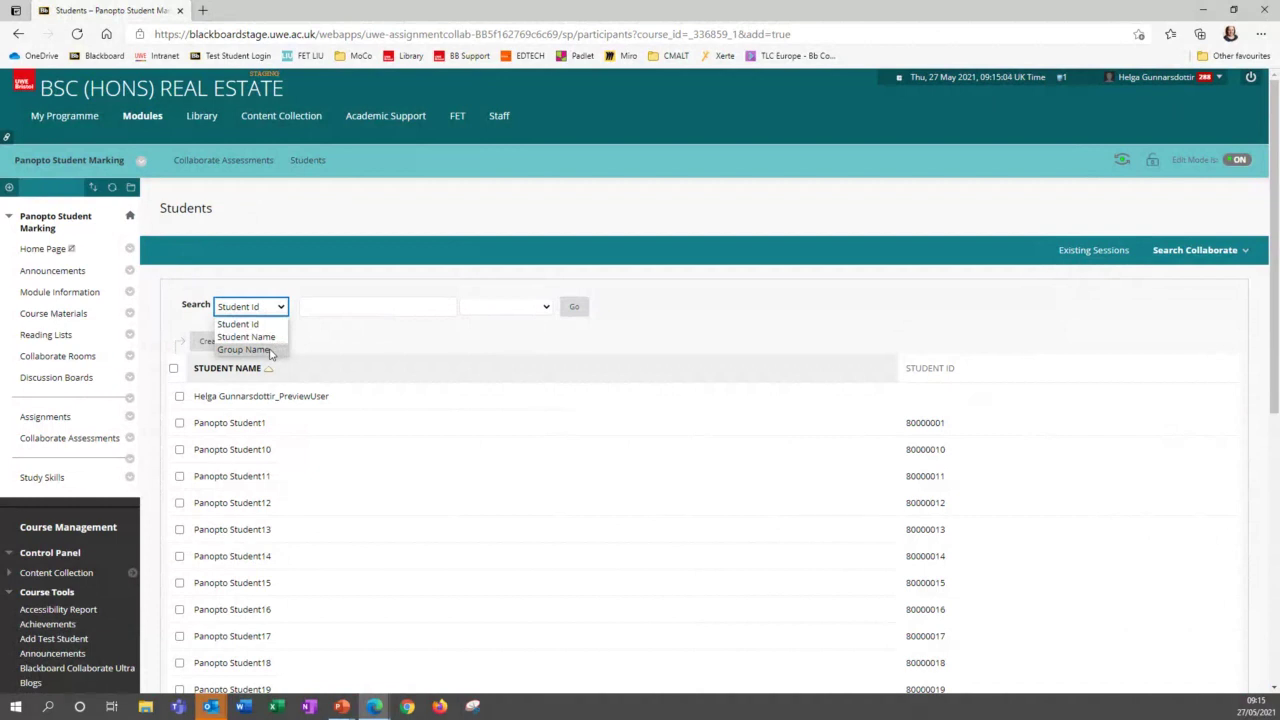
click(245, 349)
click(432, 307)
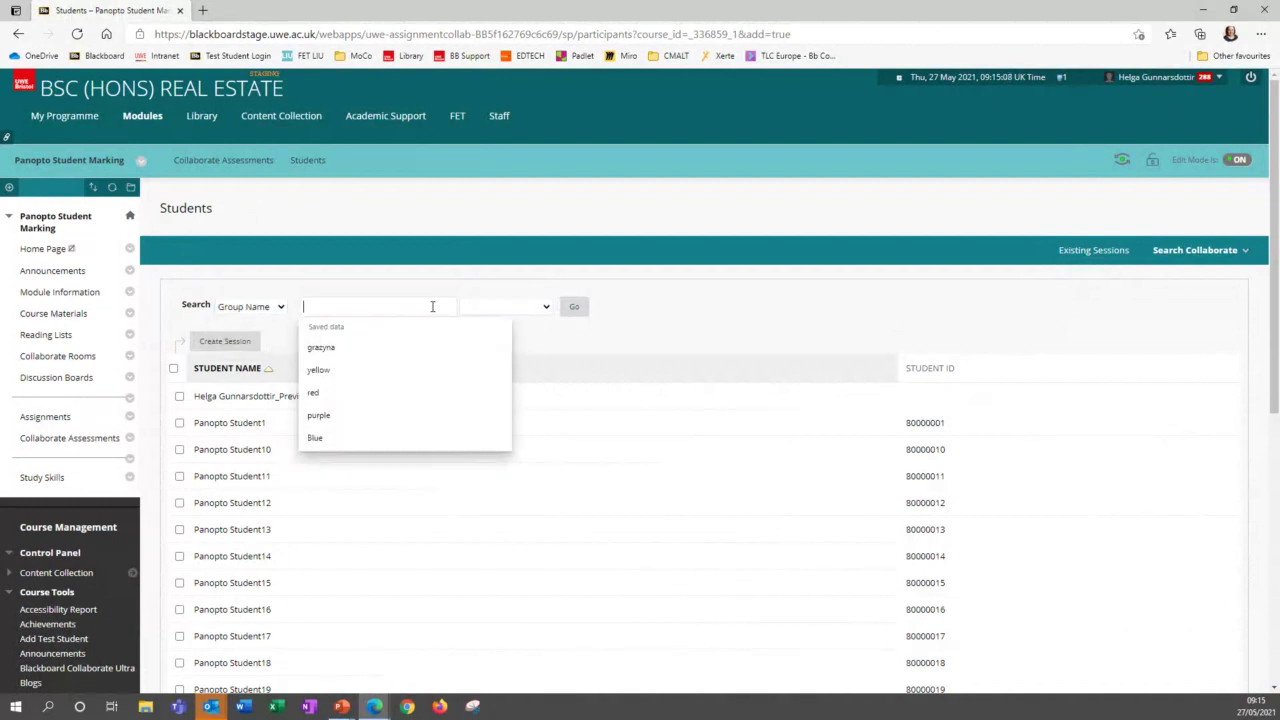
text(Pu)
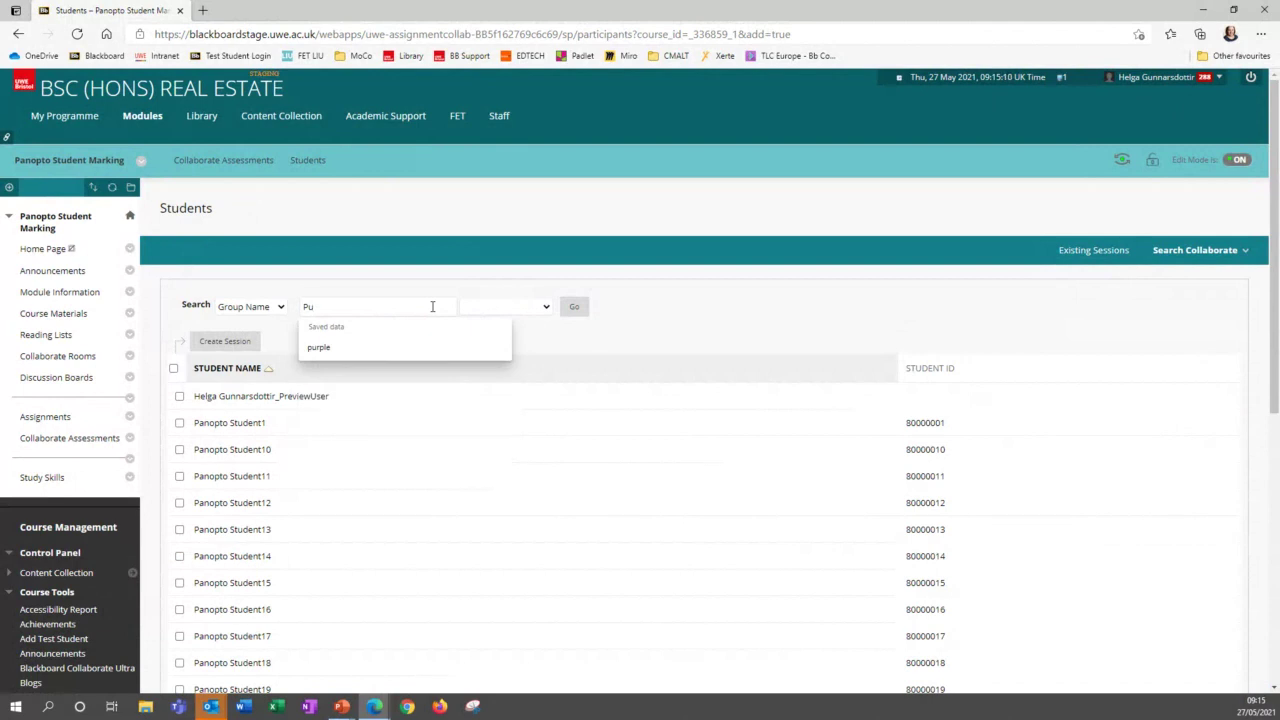
click(417, 350)
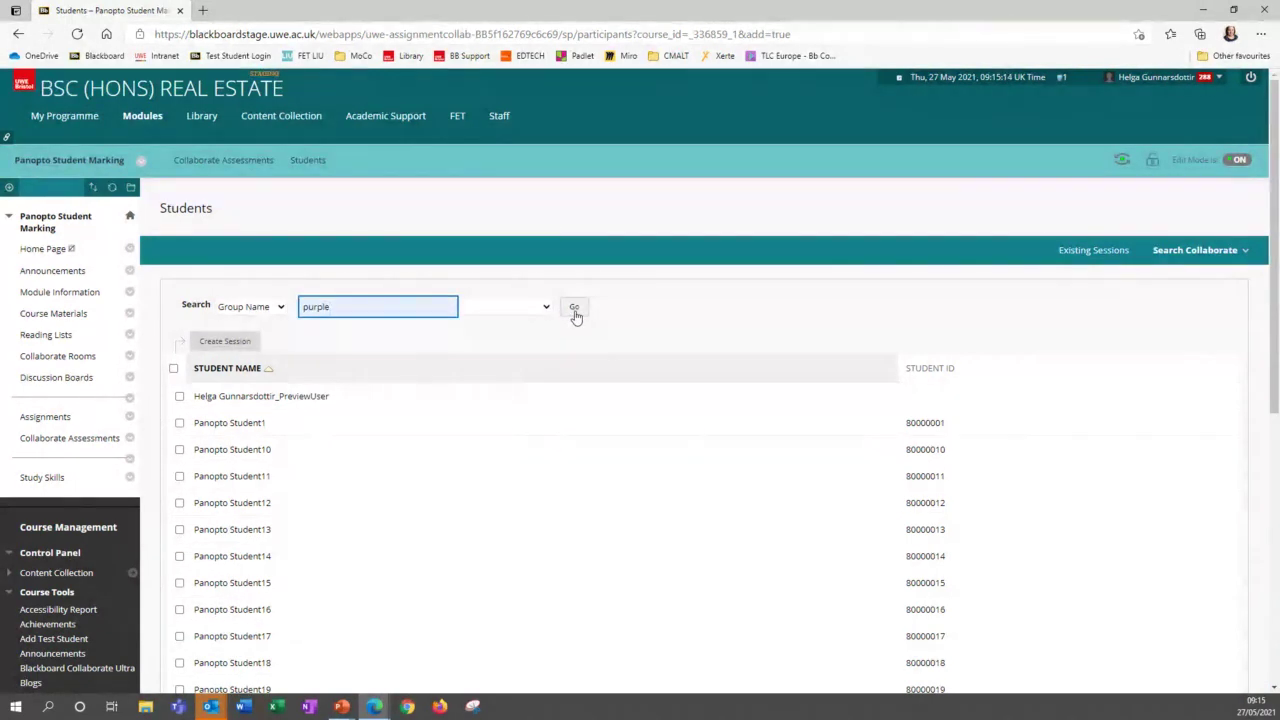
click(575, 312)
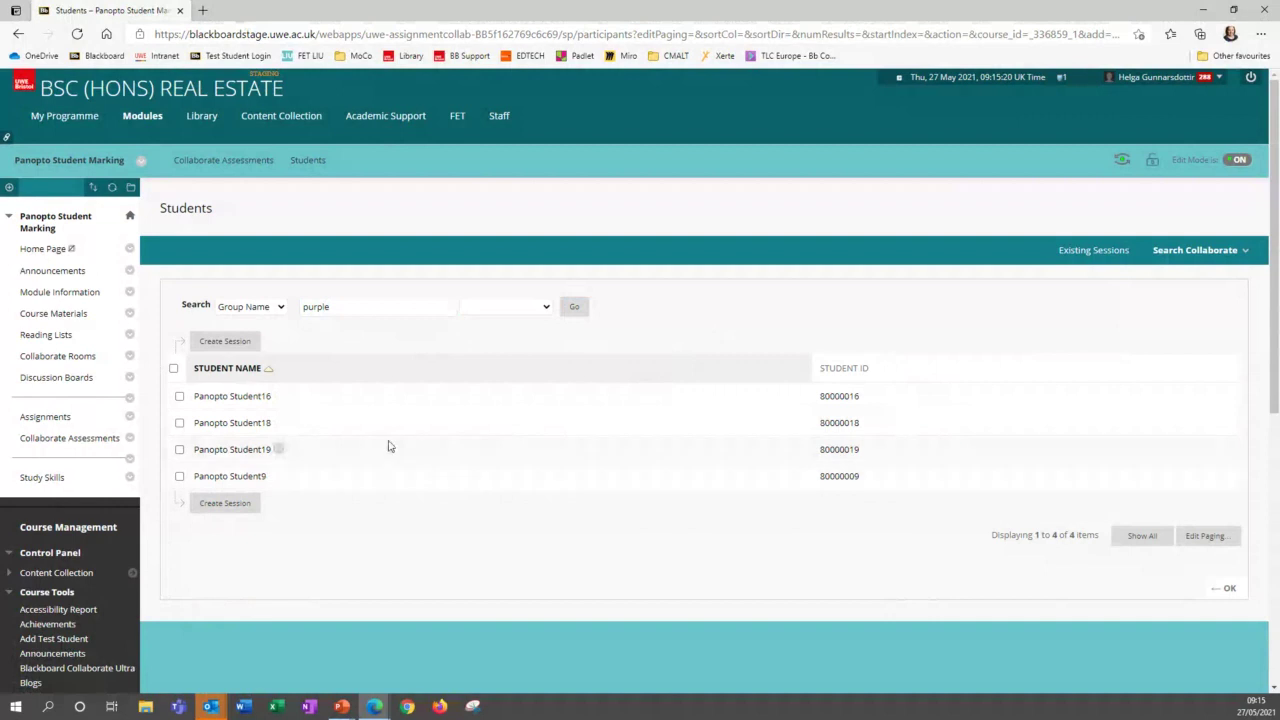
Create and save a session for all listed students, named "Group Presentation with Purple Group", in the Term 2 Assessment series
click(173, 369)
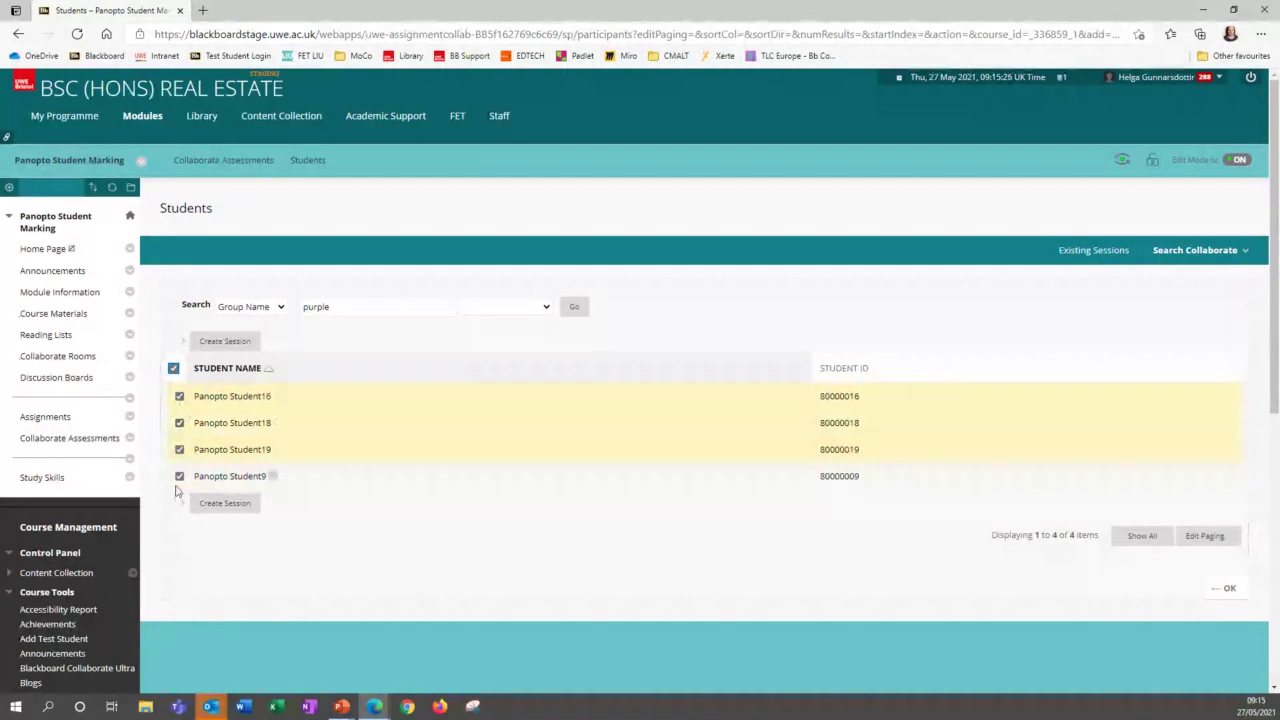
click(241, 342)
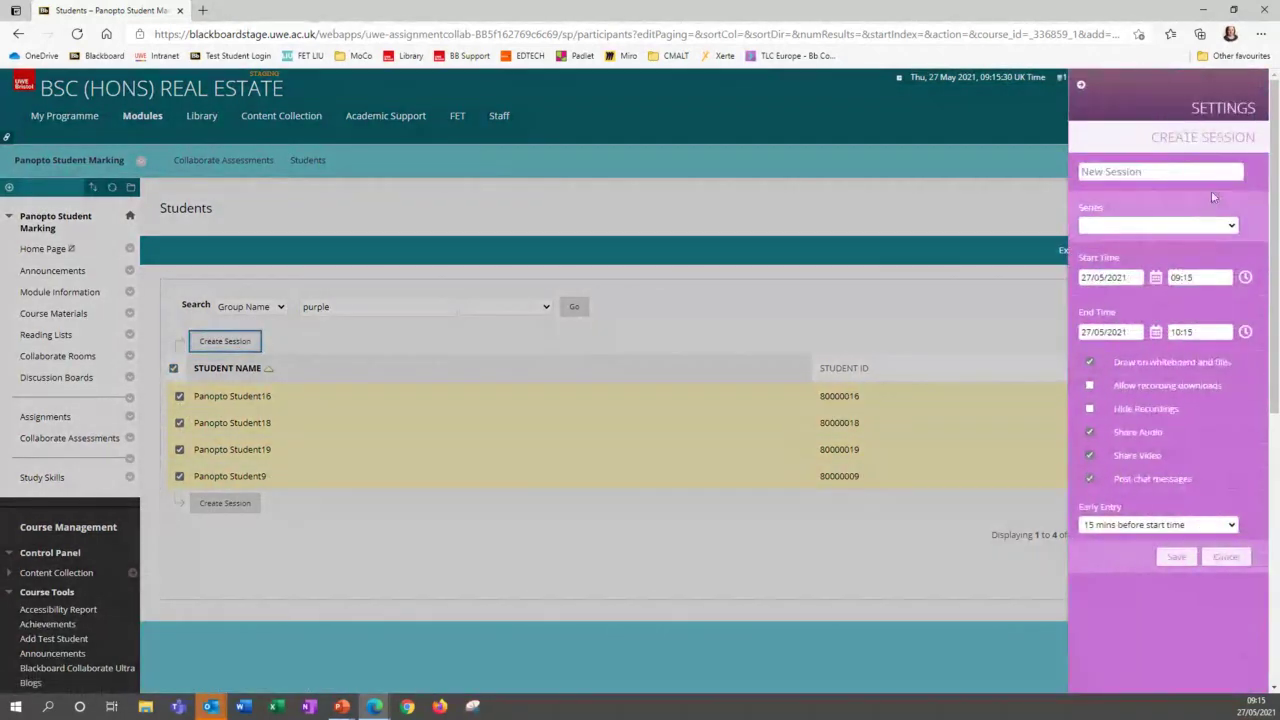
click(1181, 169)
text(Grou)
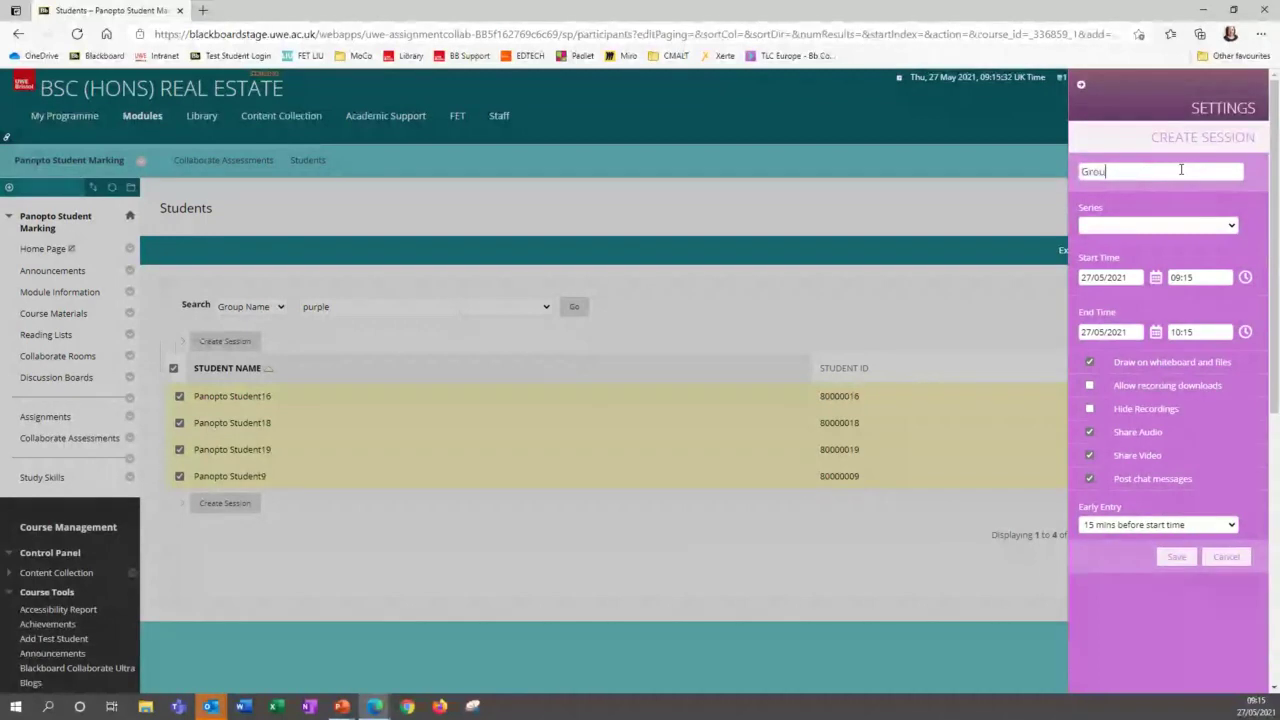
text(p Presentation with Purple Group)
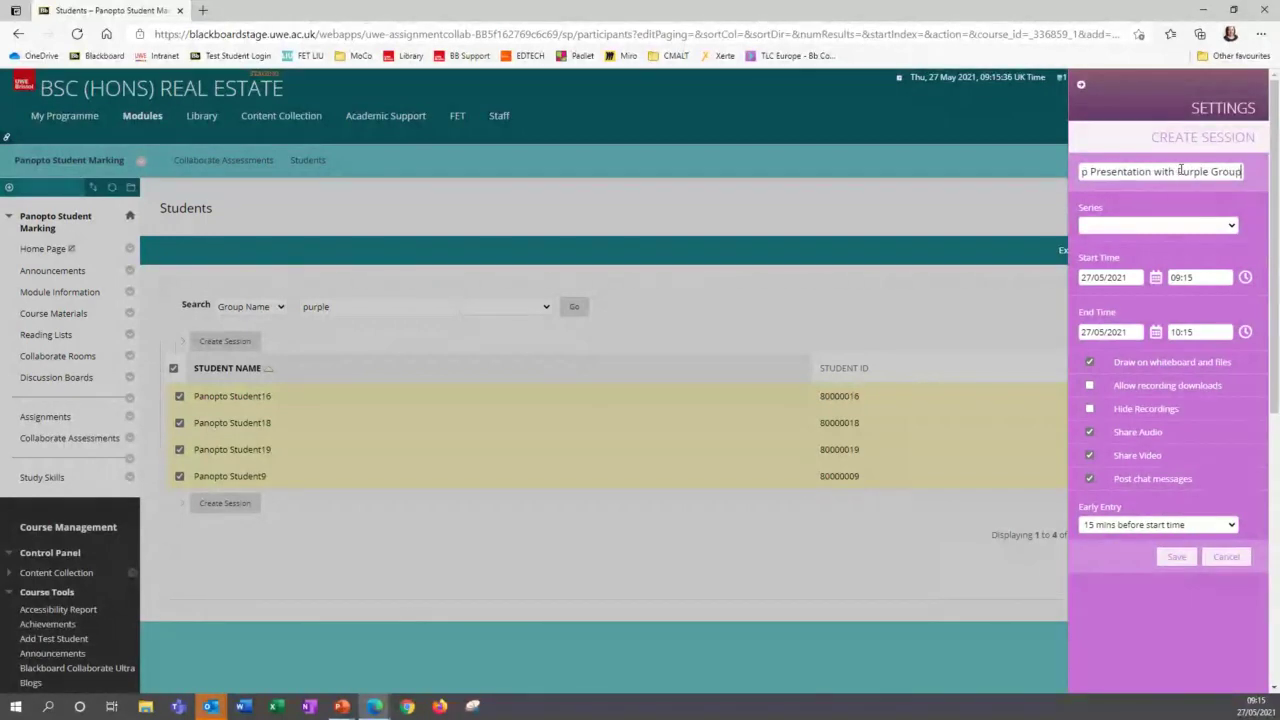
click(1234, 226)
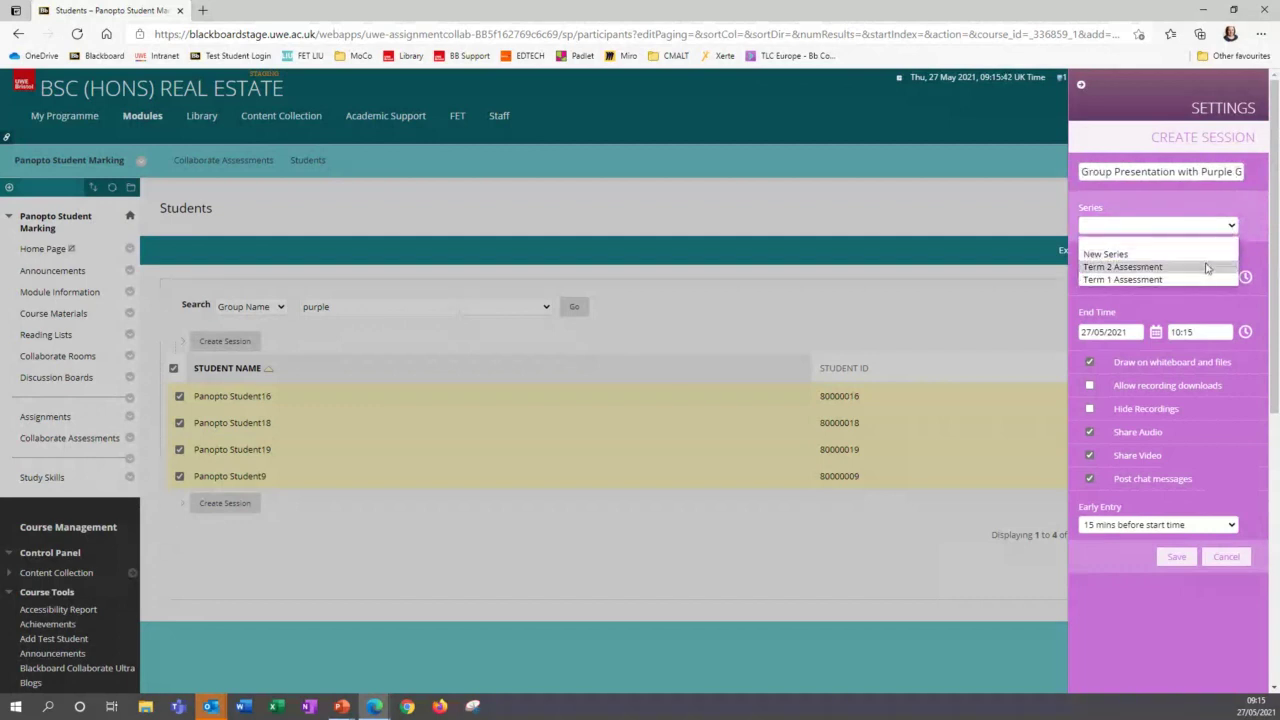
click(1199, 267)
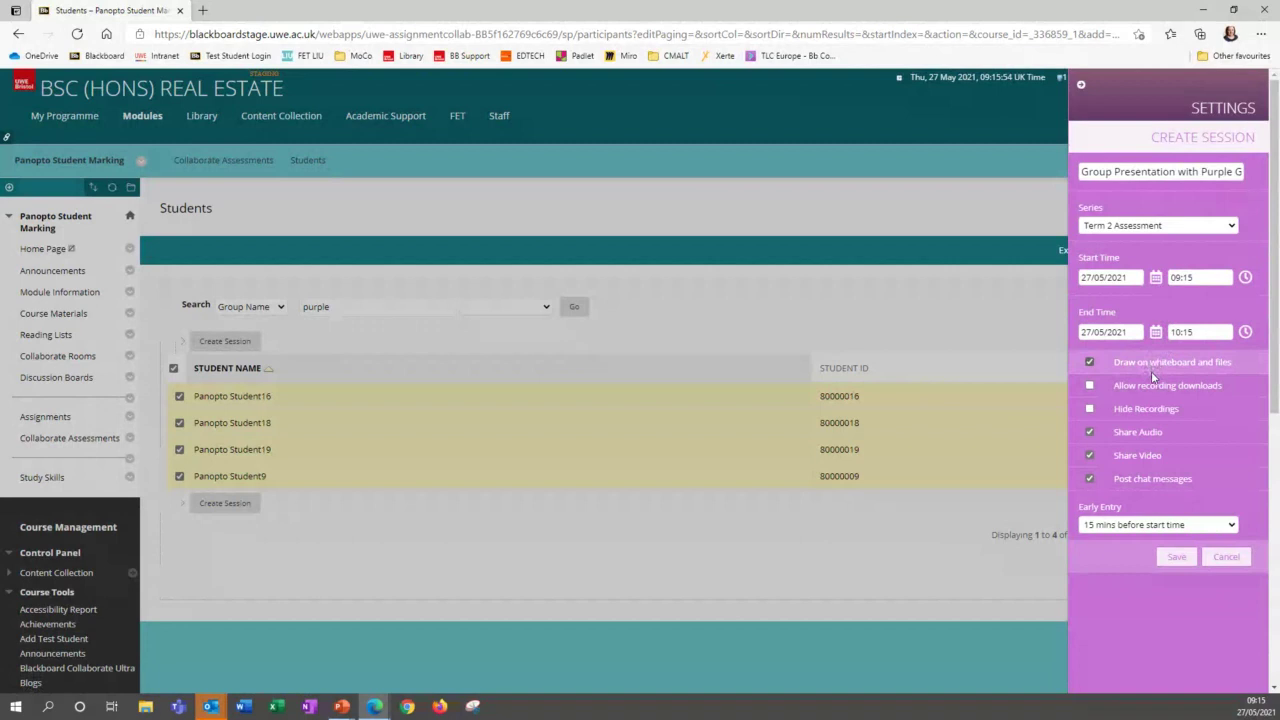
click(1180, 558)
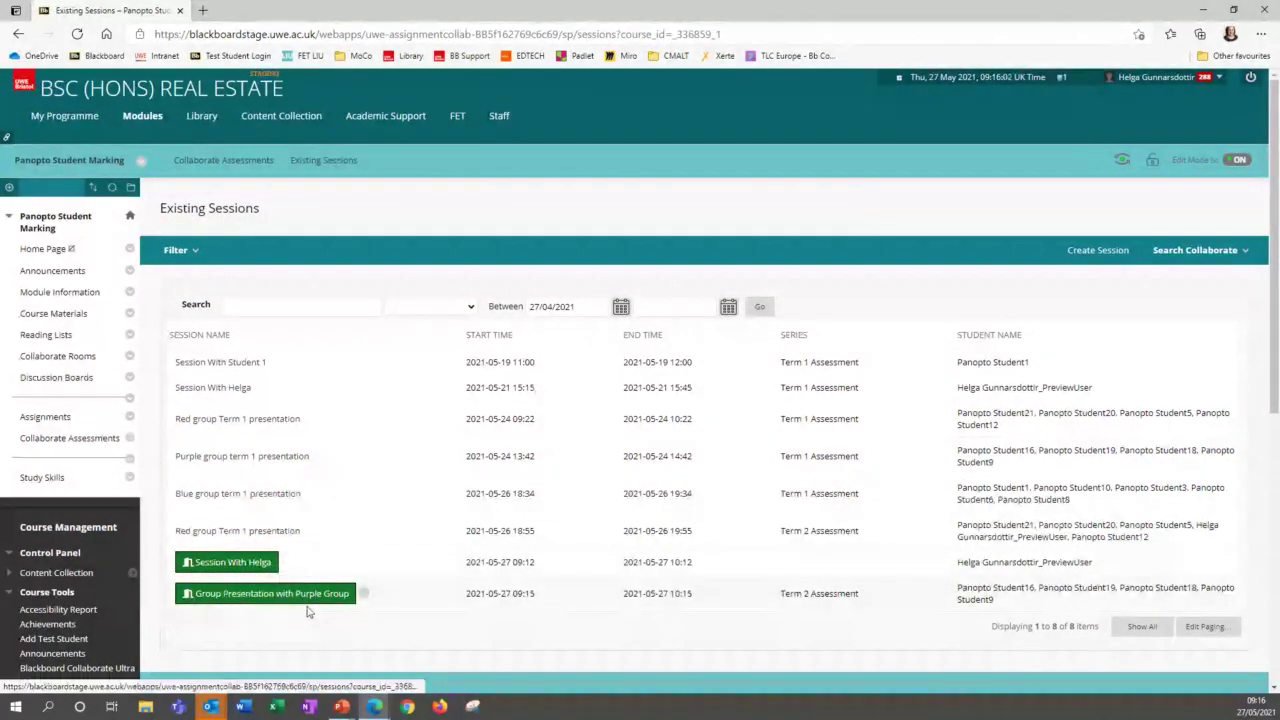
Open the participant email for the Group Presentation with Purple Group session, review its recipients and message, and cancel without sending
click(363, 595)
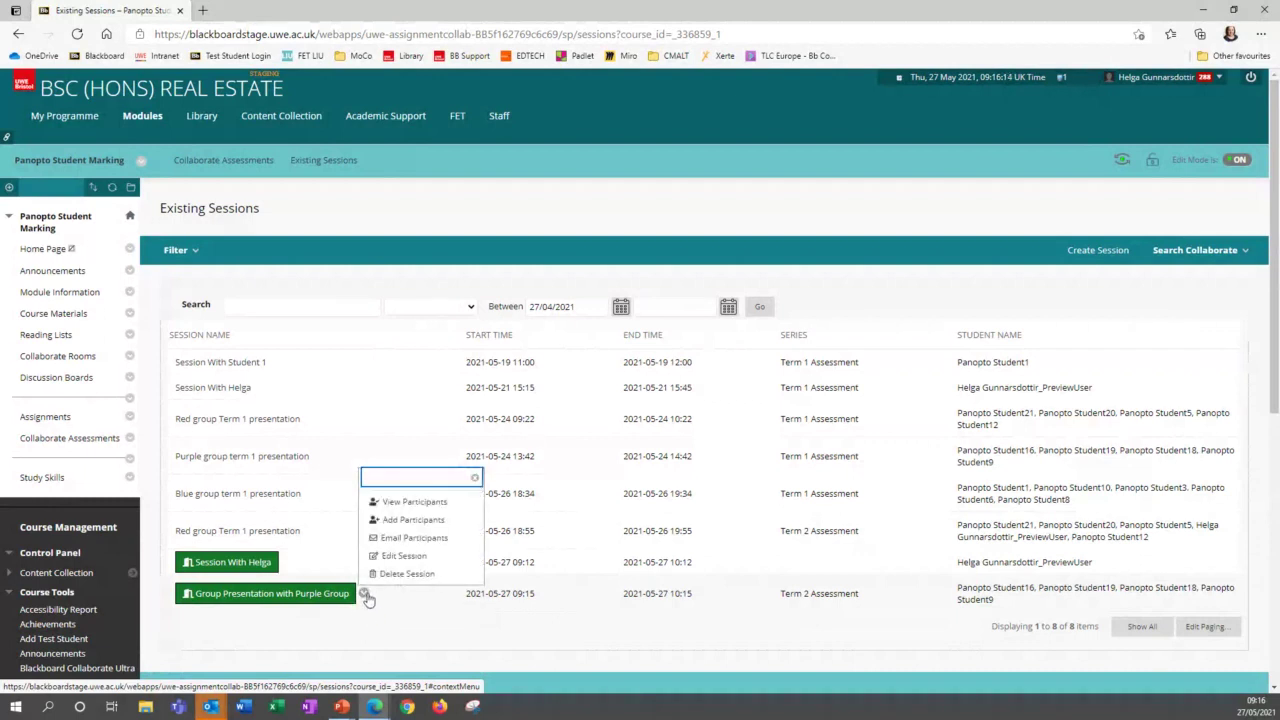
click(447, 540)
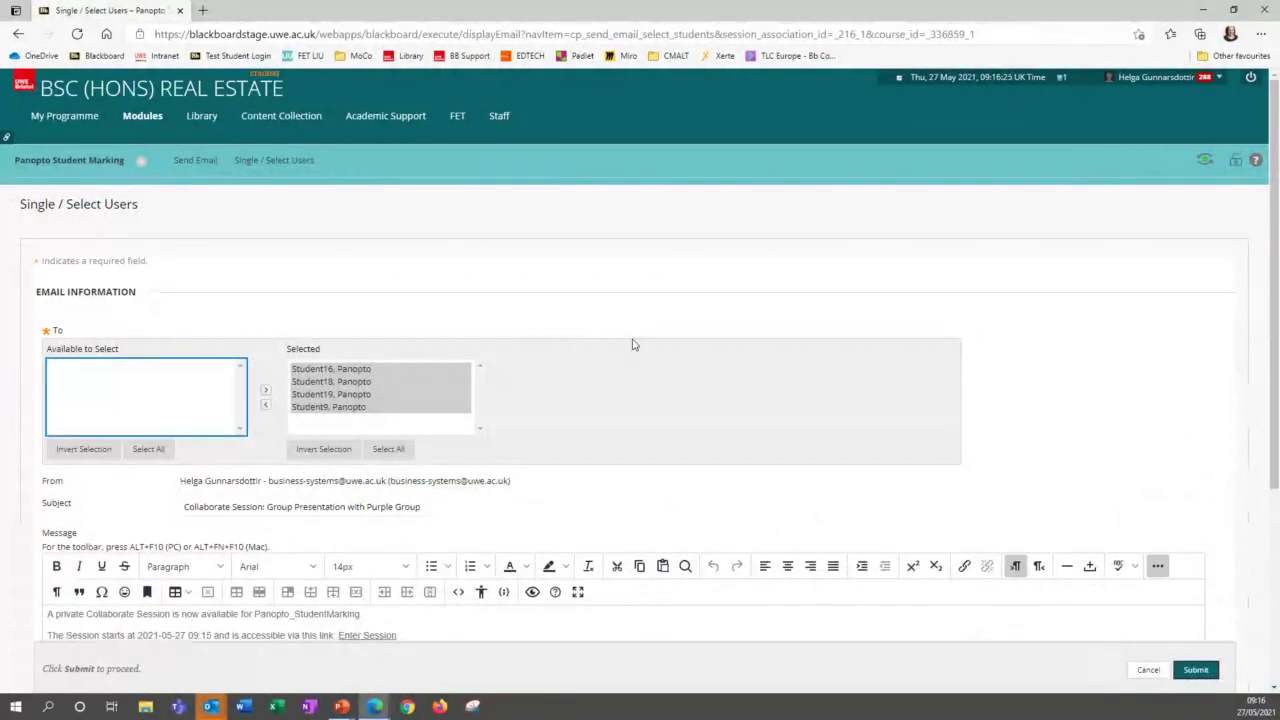
scroll(632, 344, down, 1)
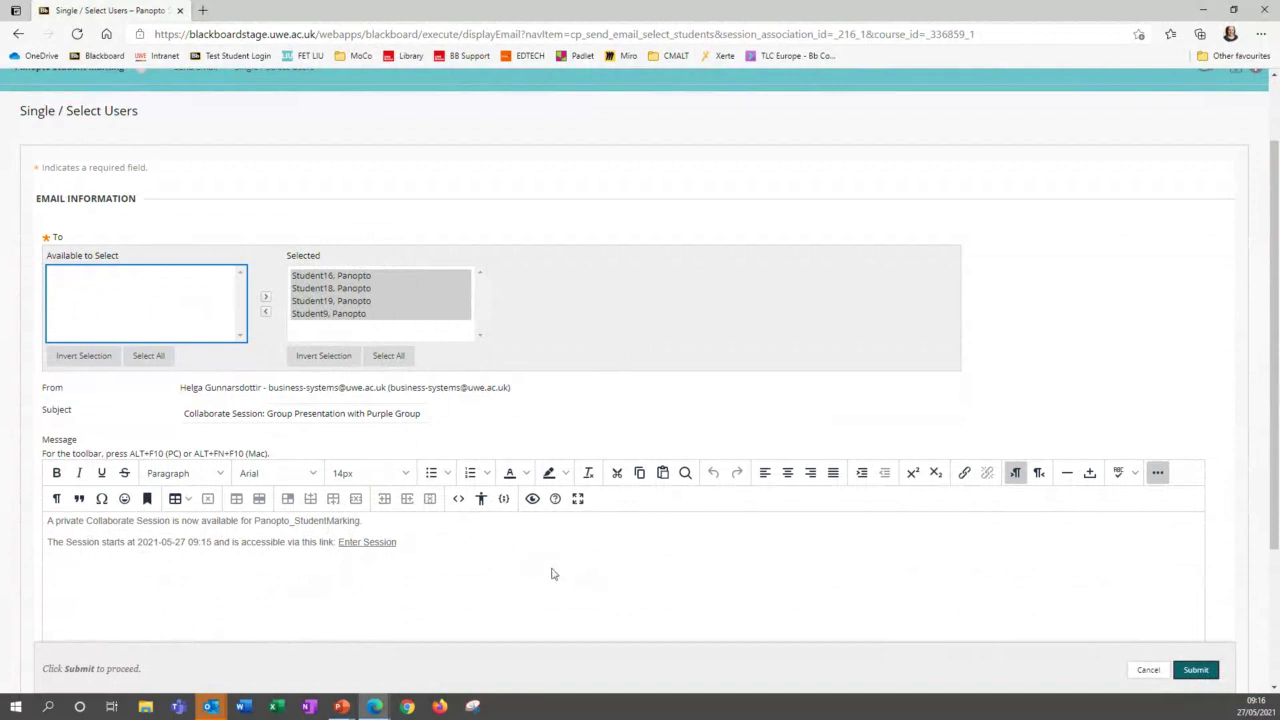
scroll(552, 564, down, 2)
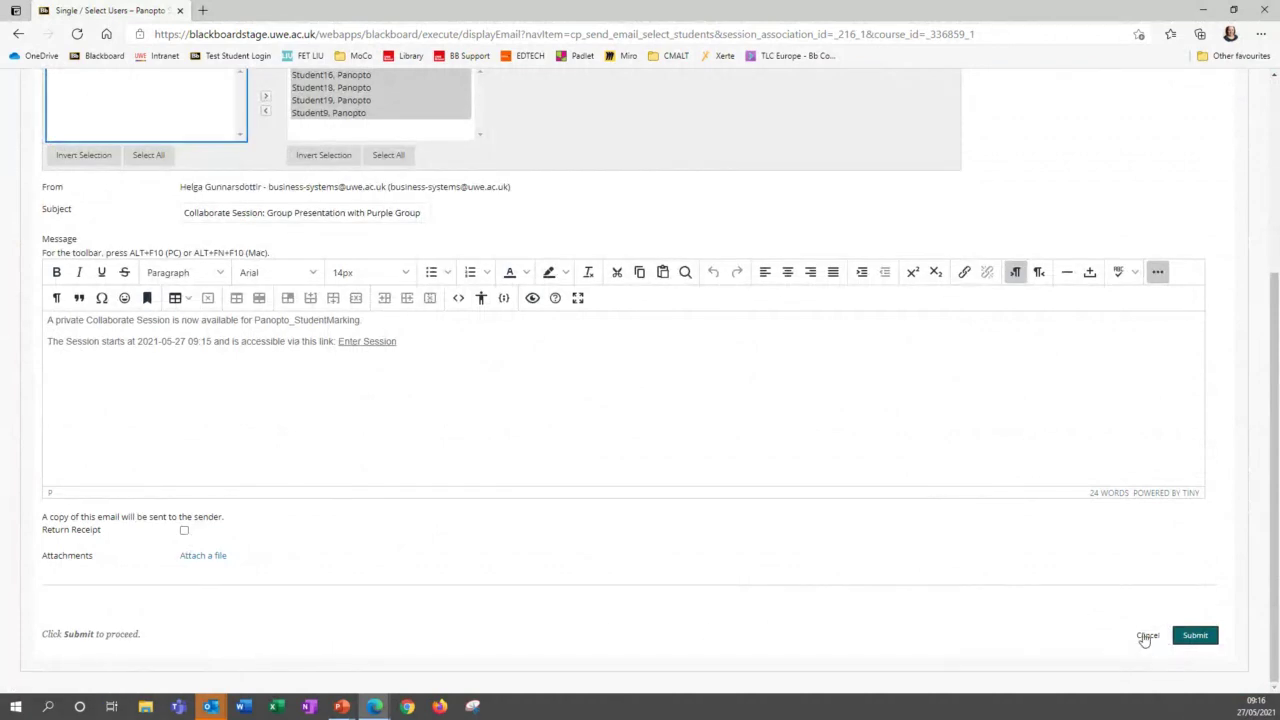
click(1147, 636)
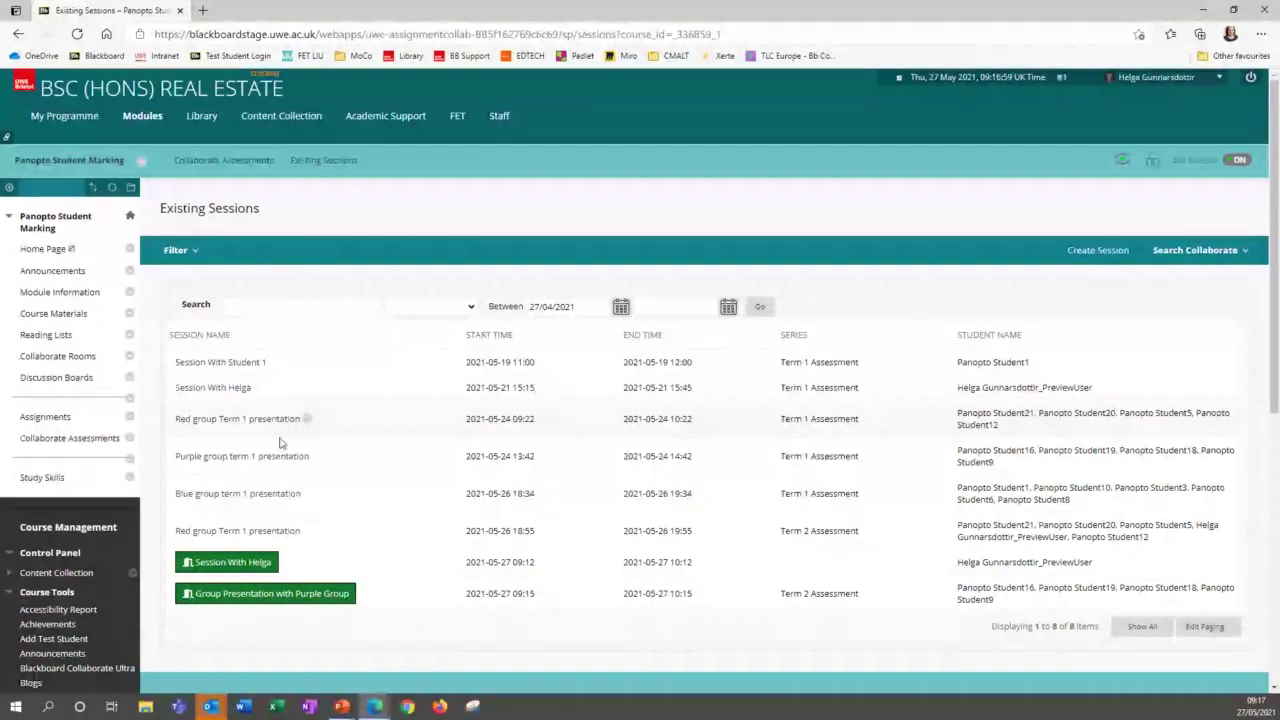
Enter Student Preview mode, open Collaborate Assessments, and check the recording options of the past Term 1 Assessment session
click(1118, 160)
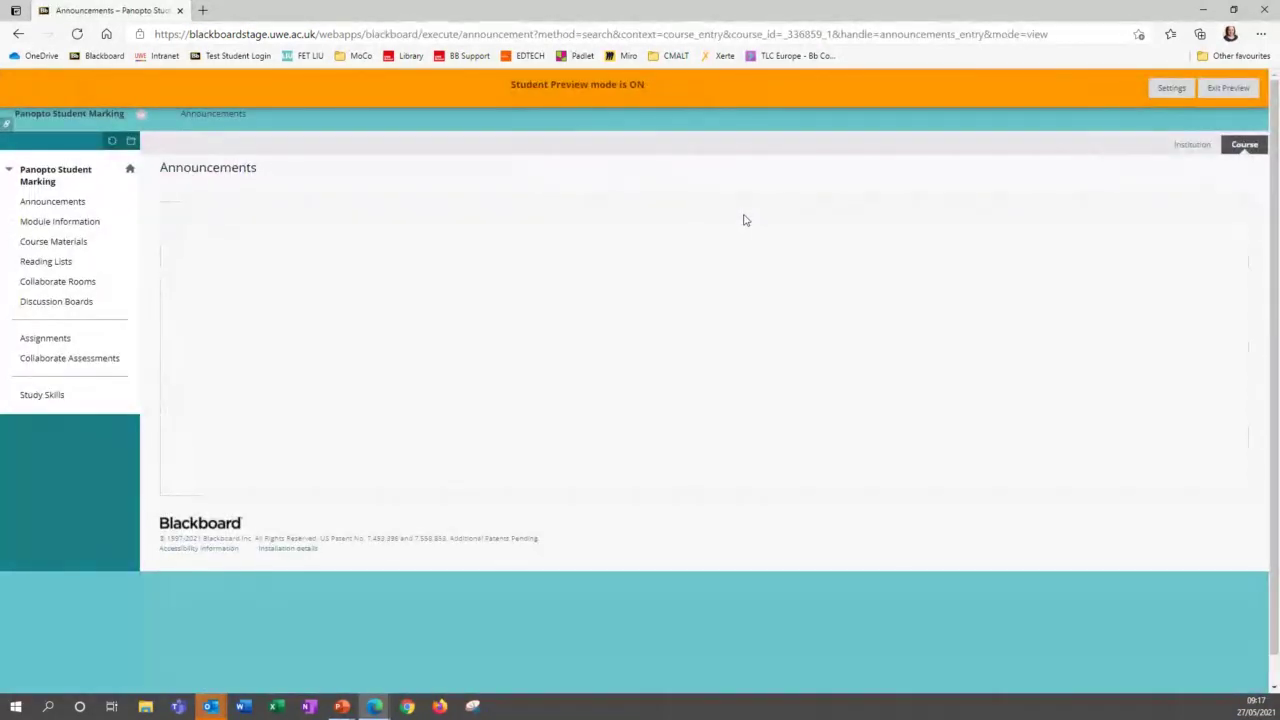
click(117, 358)
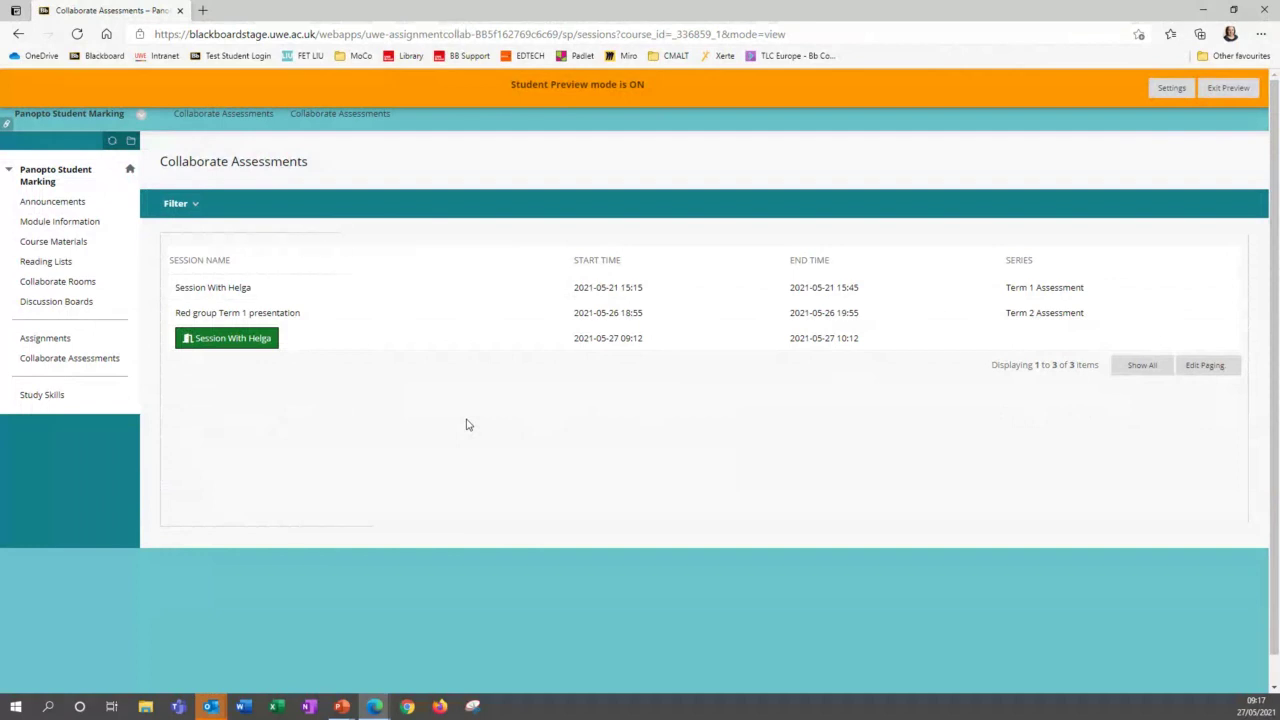
click(257, 289)
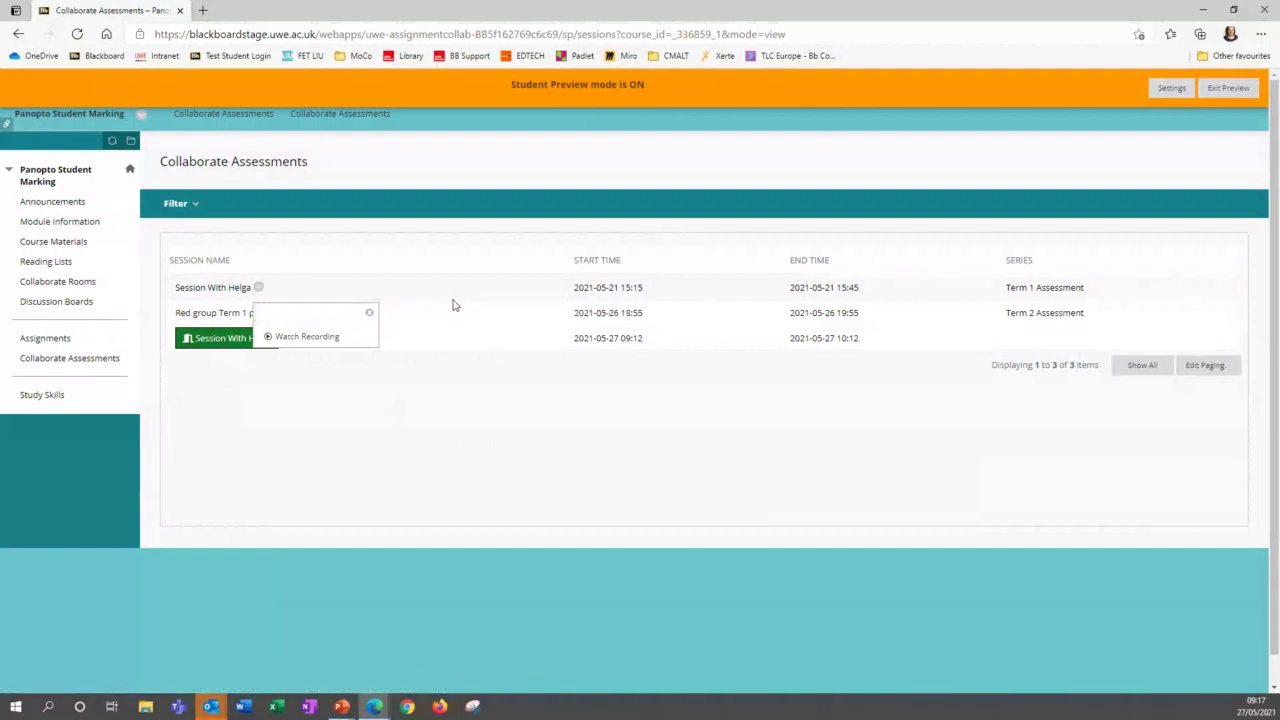
click(420, 310)
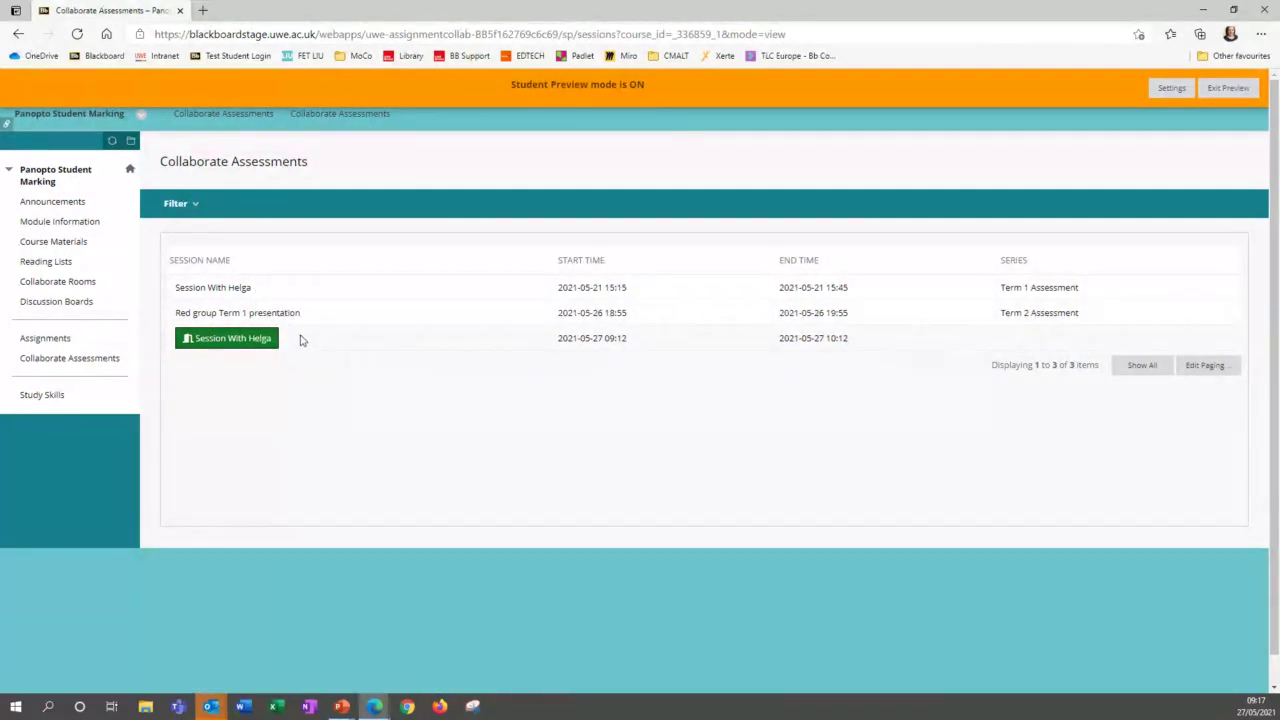
click(222, 340)
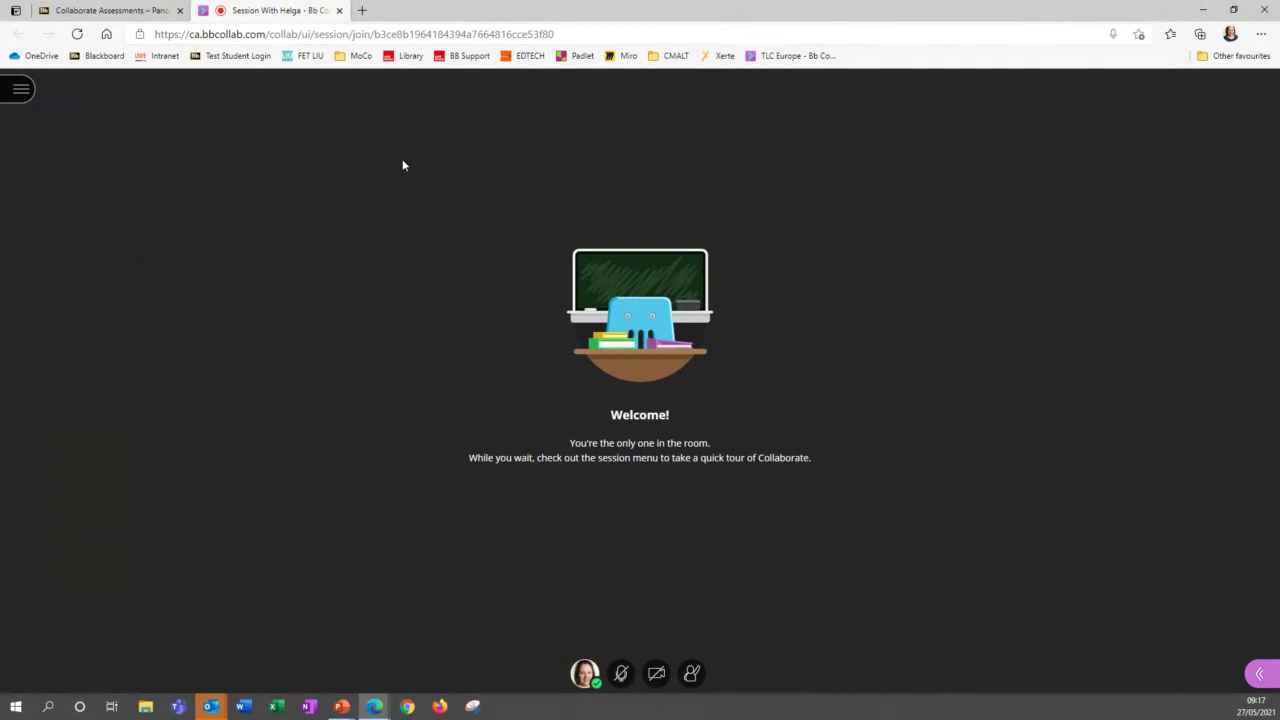
click(340, 11)
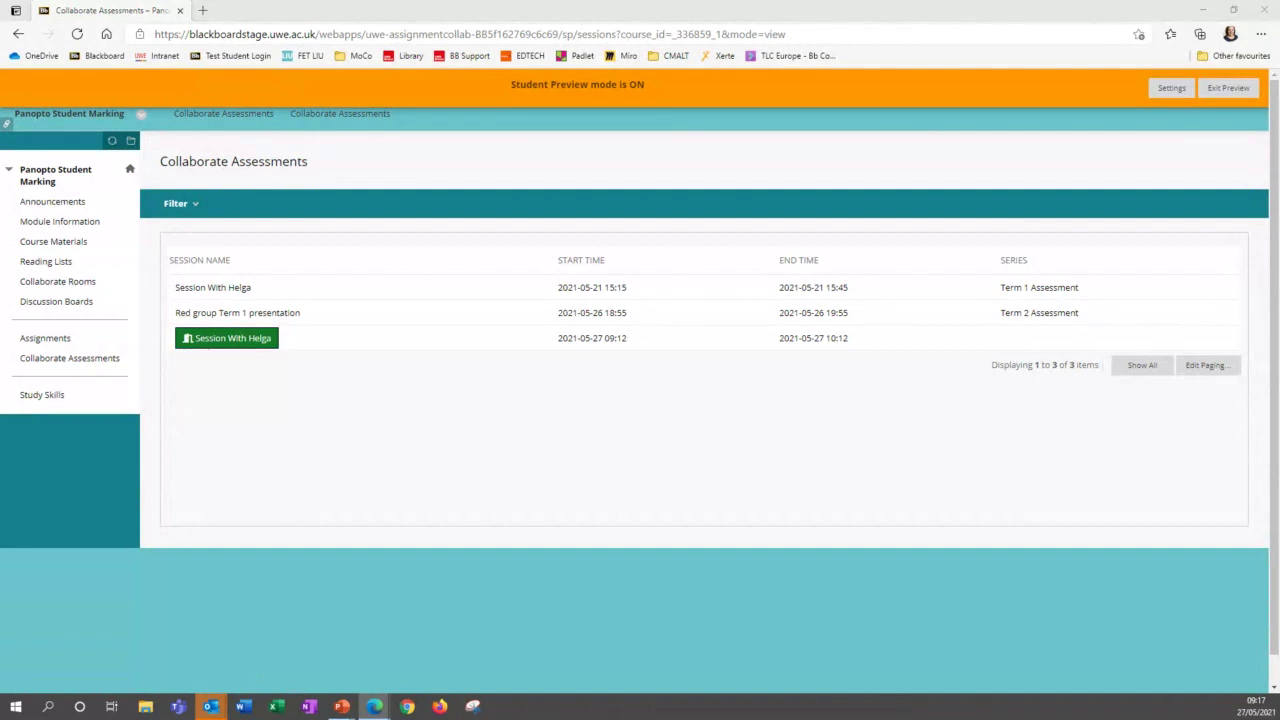
key(alt+Tab)
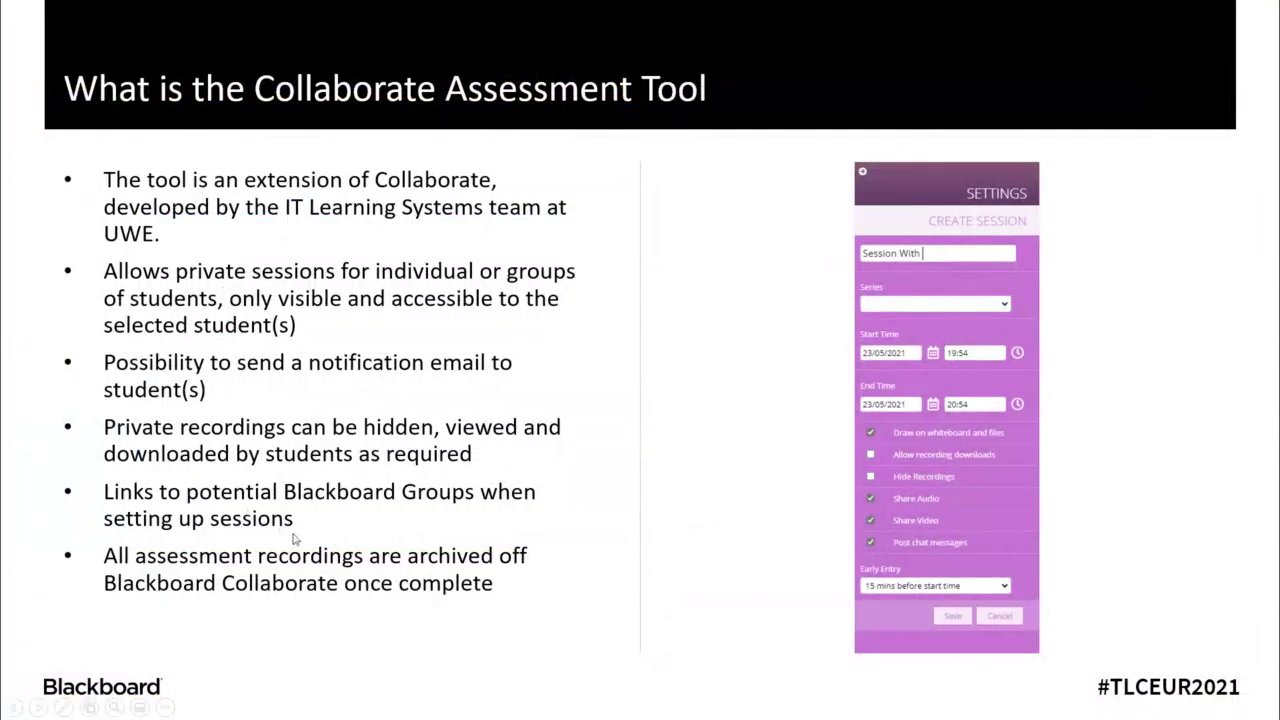
click(407, 457)
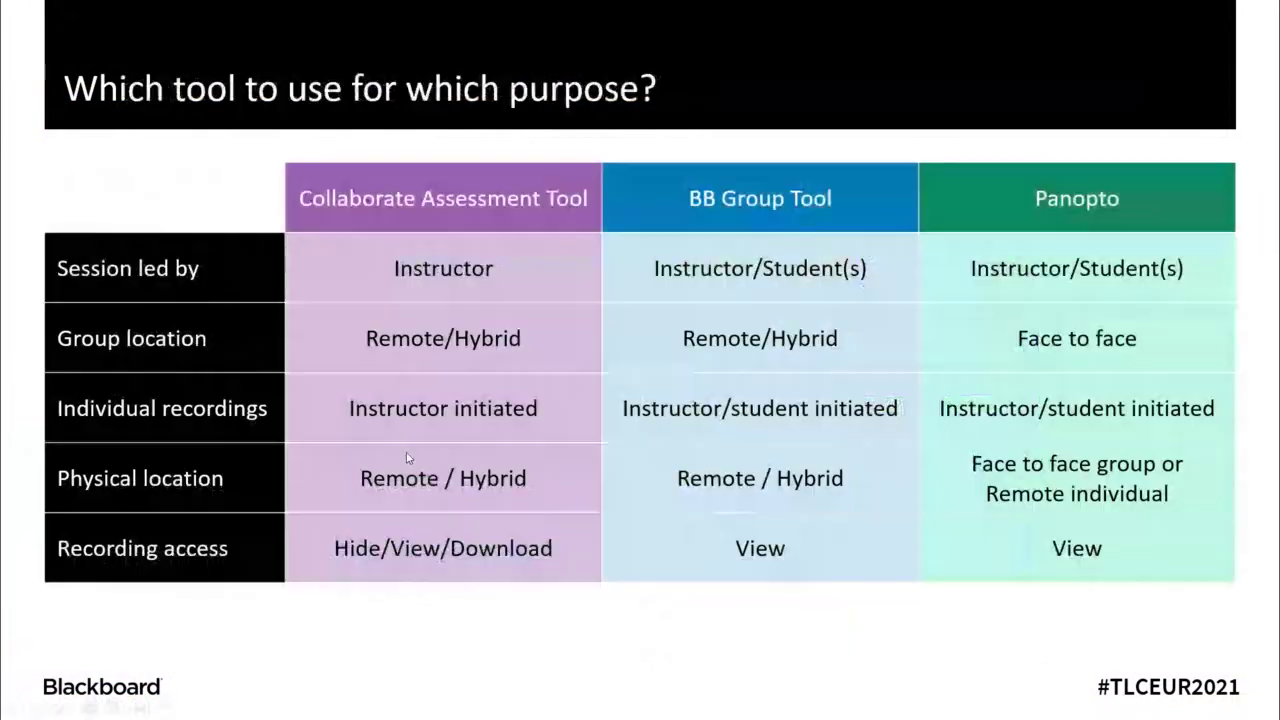